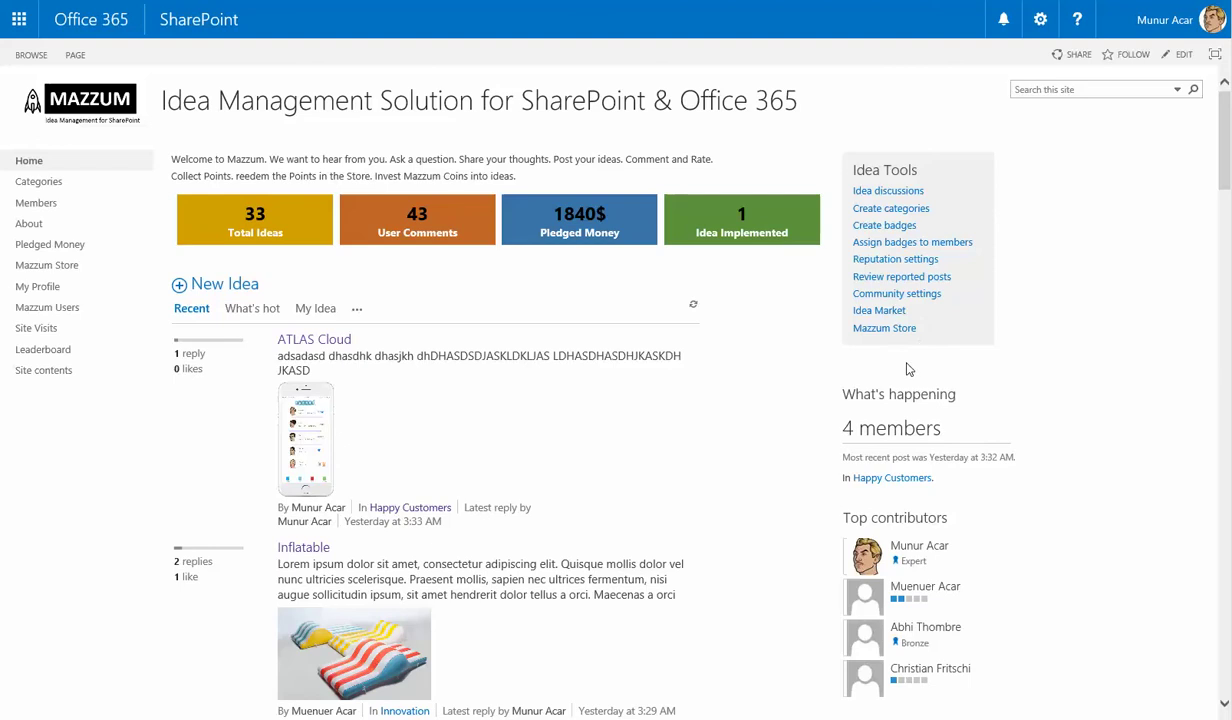
Step: Open the community reputation settings to review the rating options and achievement points, and return to the home page
left_click(897, 261)
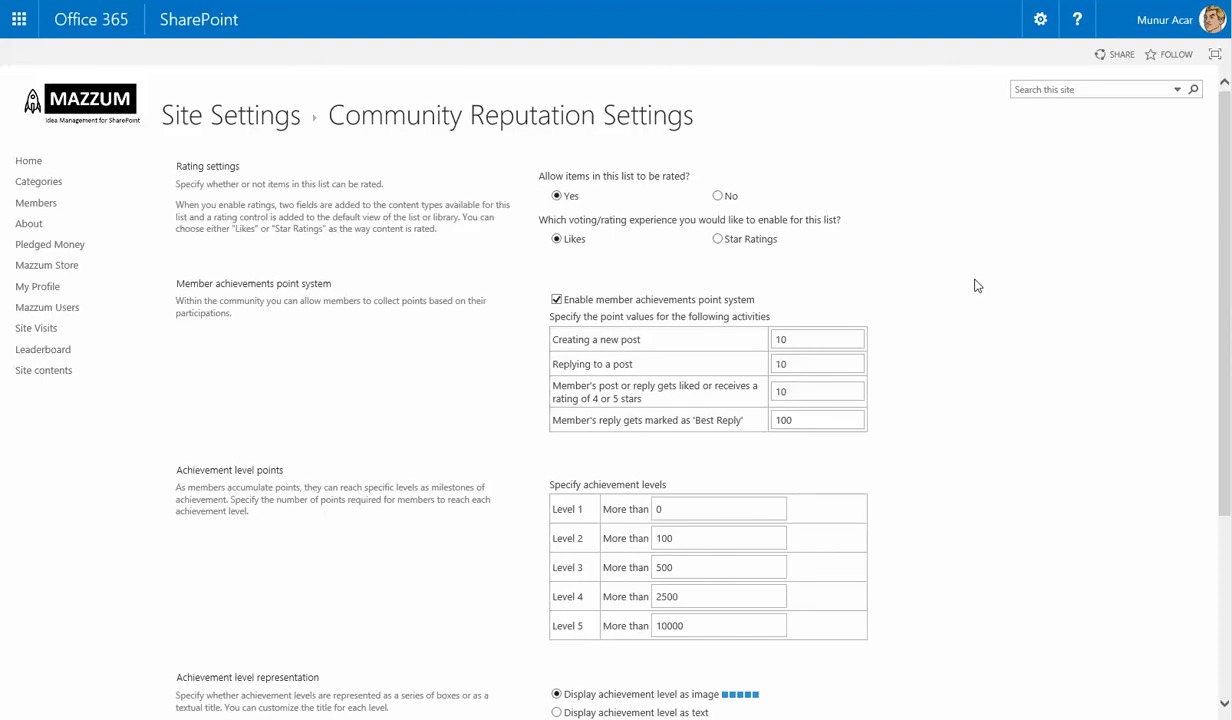
left_click_drag(467, 115, 687, 116)
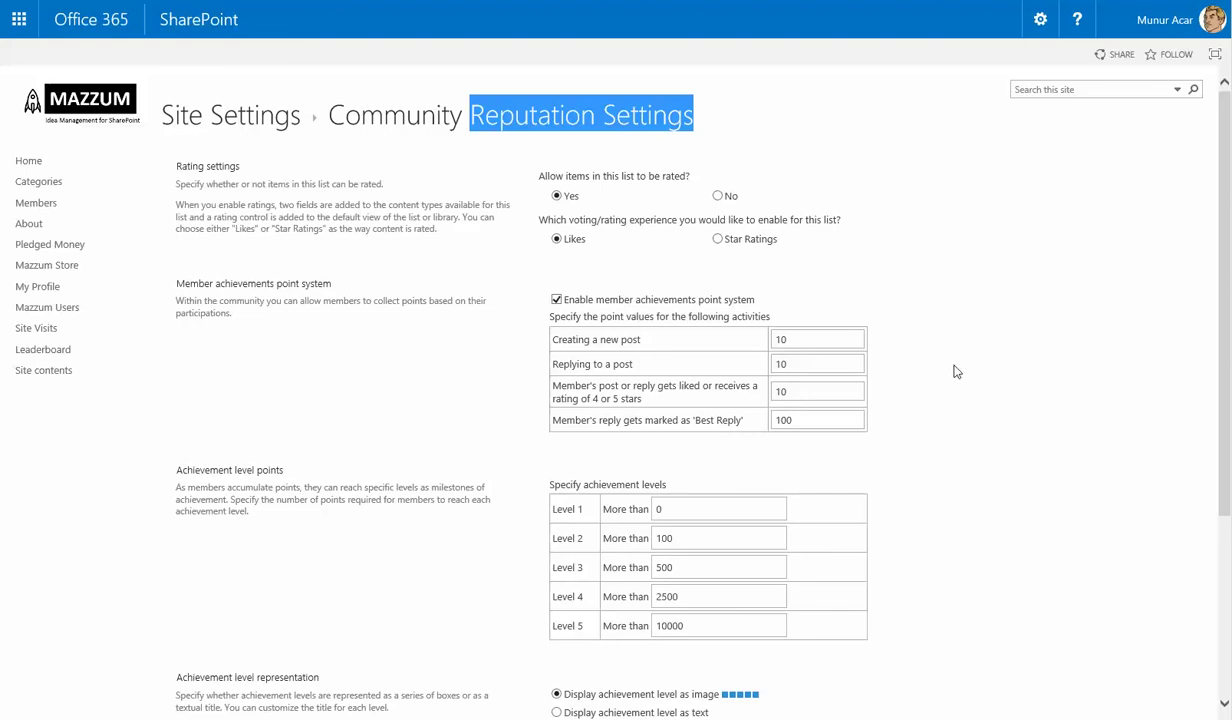
left_click(60, 112)
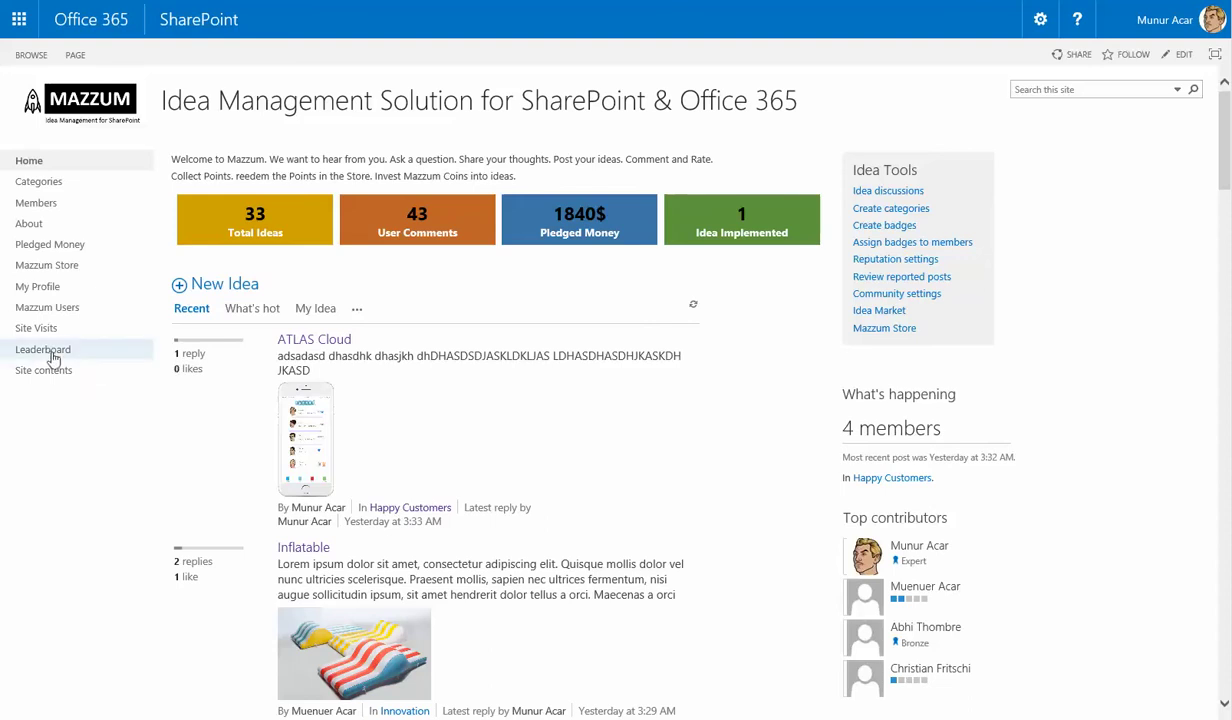
Step: Open the Leaderboard to compare the community members' reputation scores, and return to the home page
left_click(50, 352)
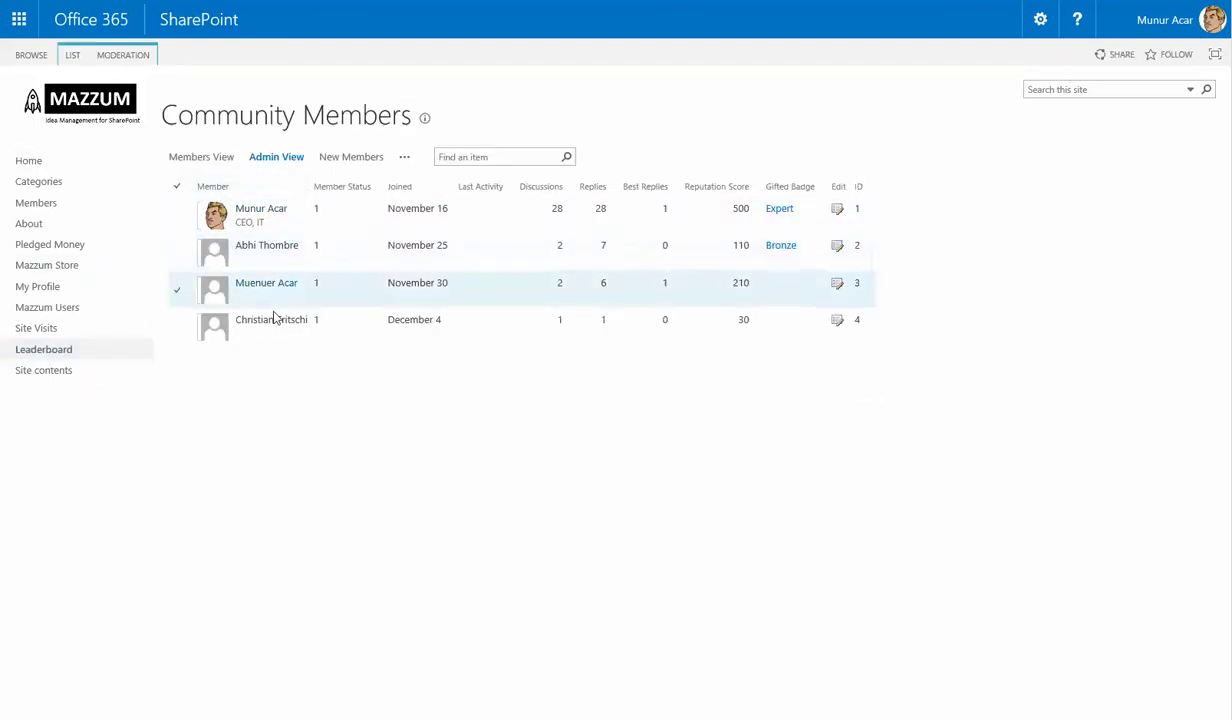
double_click(741, 210)
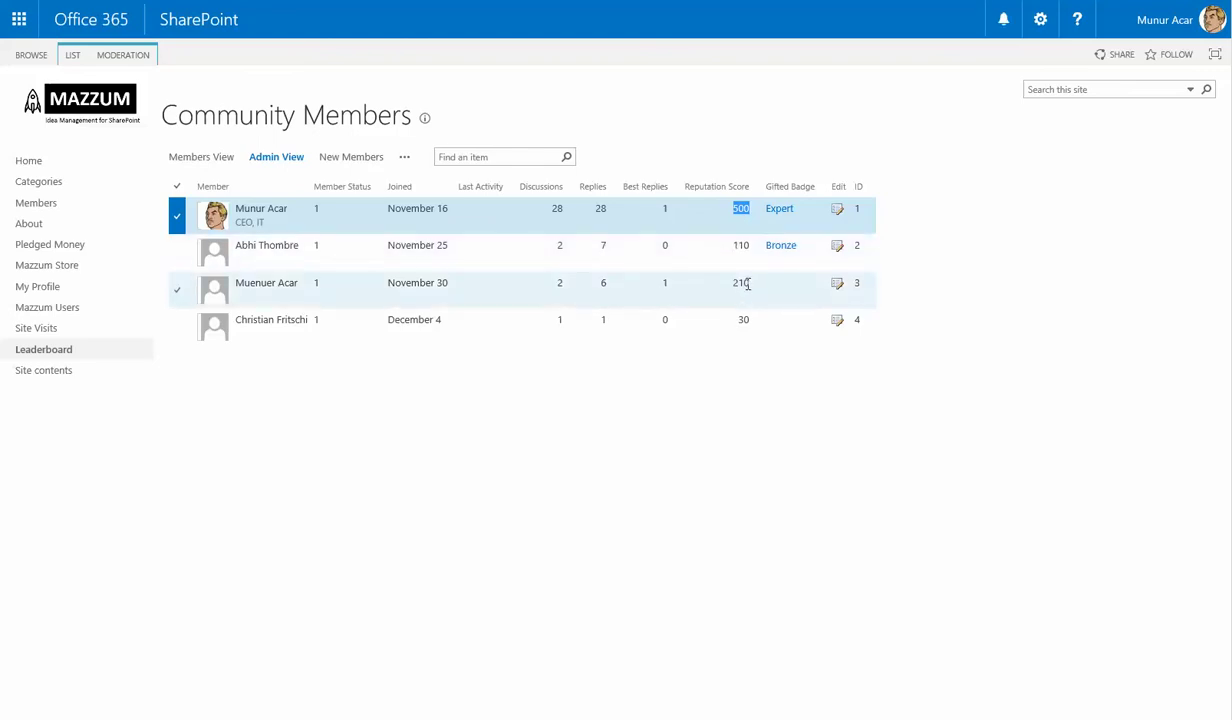
double_click(740, 283)
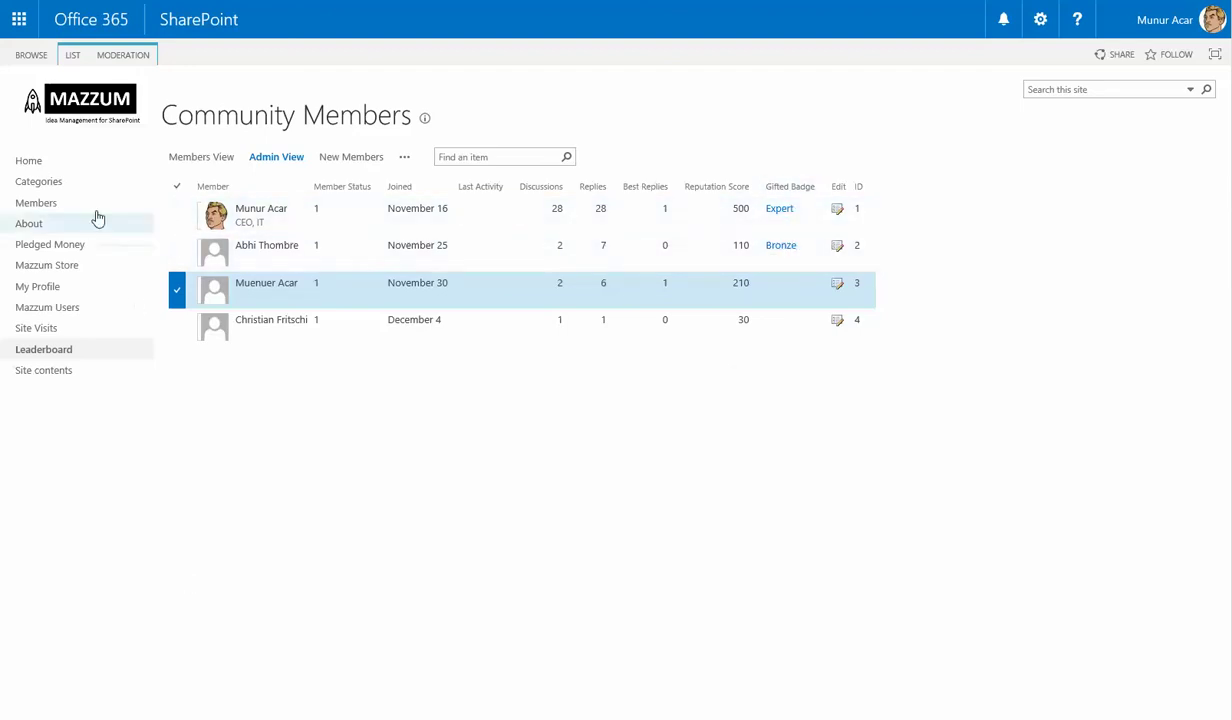
left_click(97, 114)
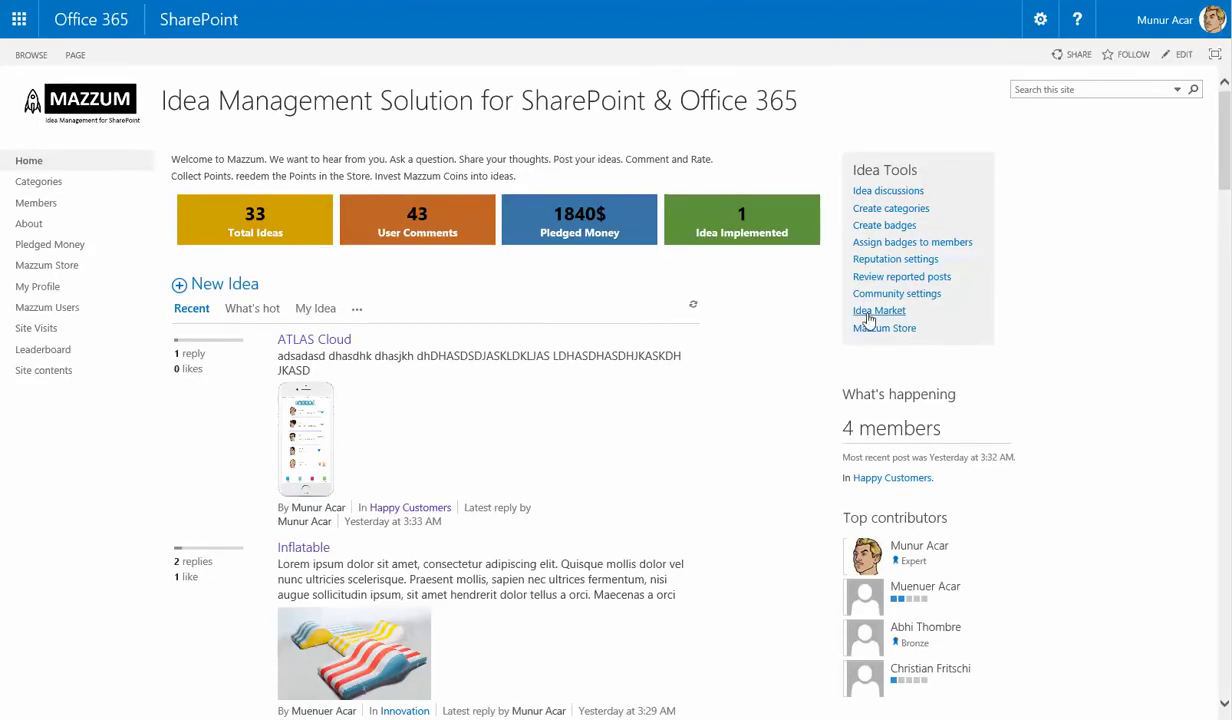
Step: Open the Idea Market settings and examine the New Joiners Coin value and its description
left_click(869, 314)
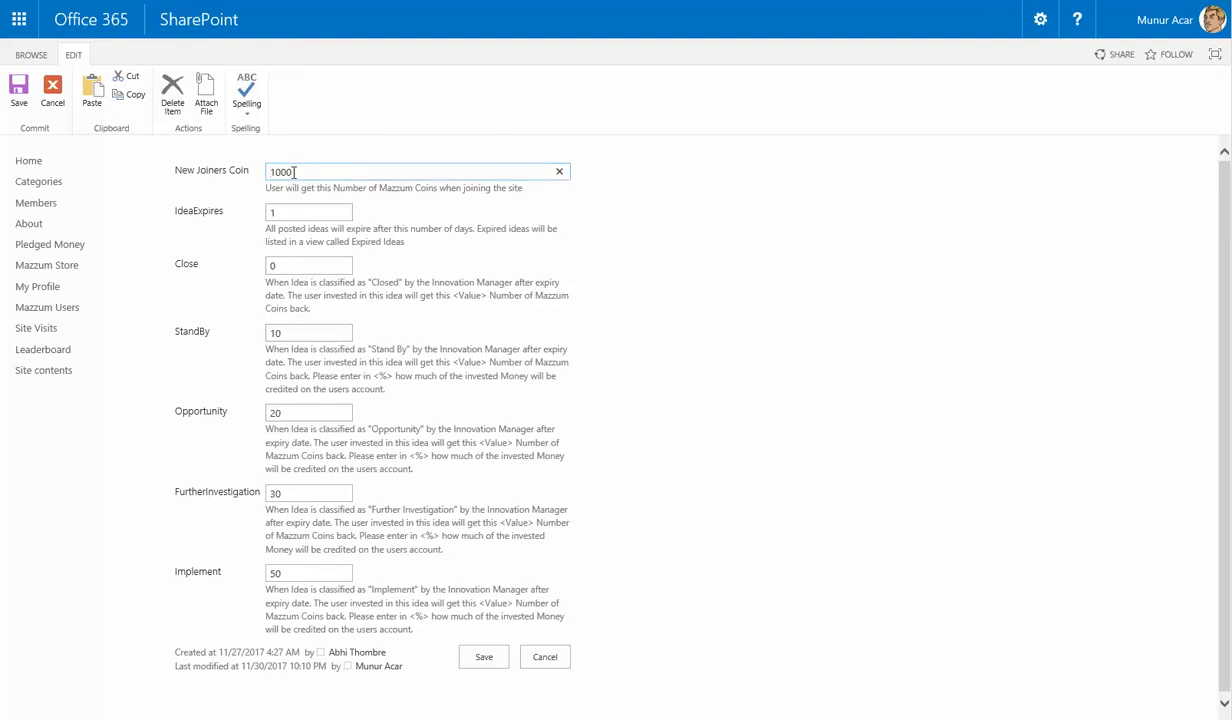
left_click_drag(290, 172, 258, 174)
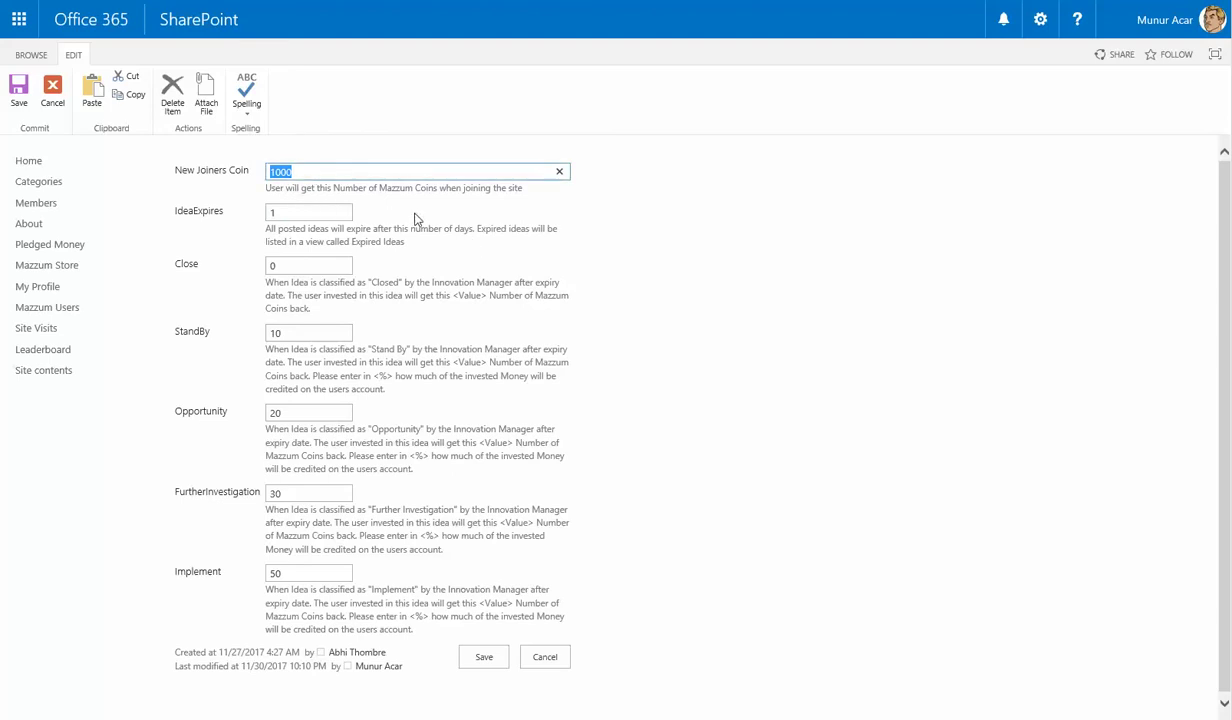
left_click_drag(379, 188, 439, 190)
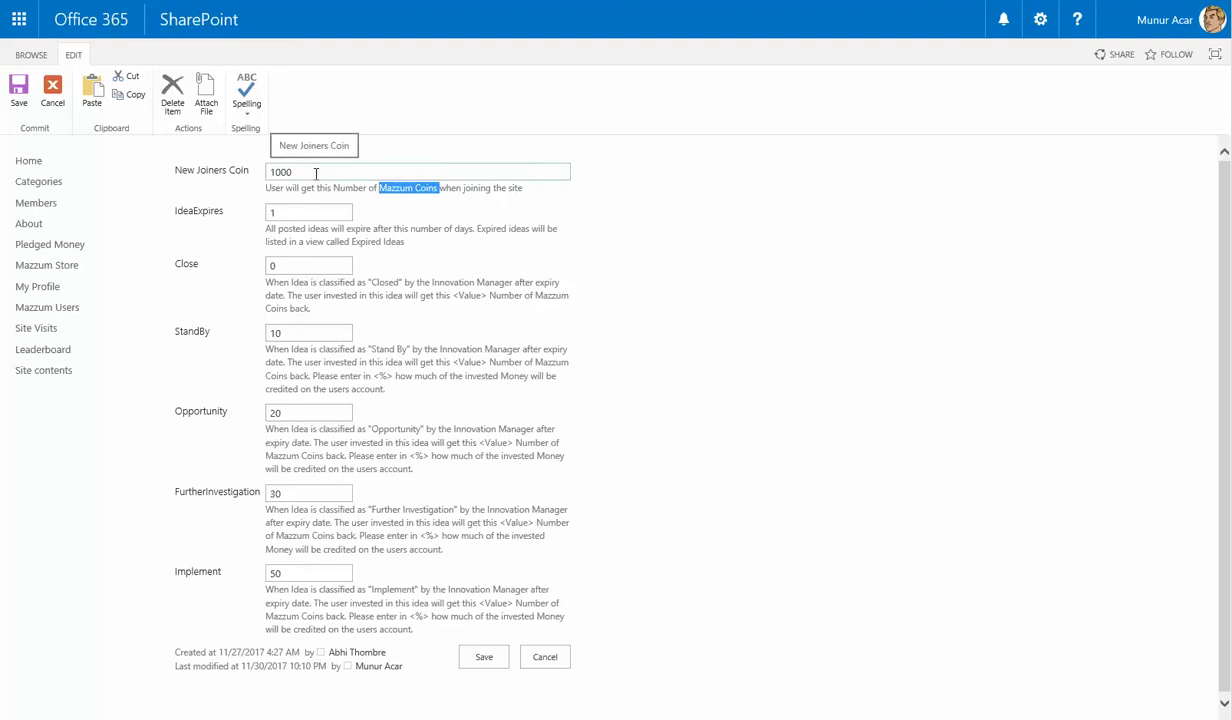
Step: Examine the IdeaExpires value and the explanation of when posted ideas expire
left_click(289, 211)
left_click_drag(281, 211, 245, 215)
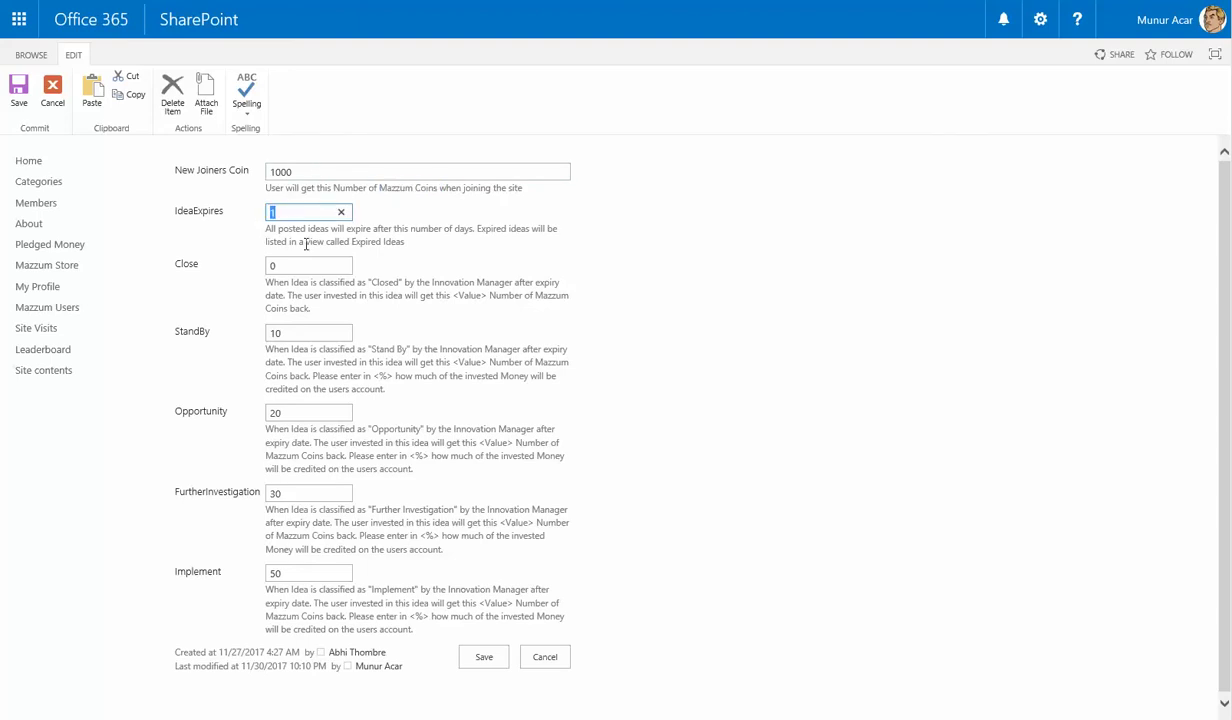
left_click_drag(279, 229, 463, 235)
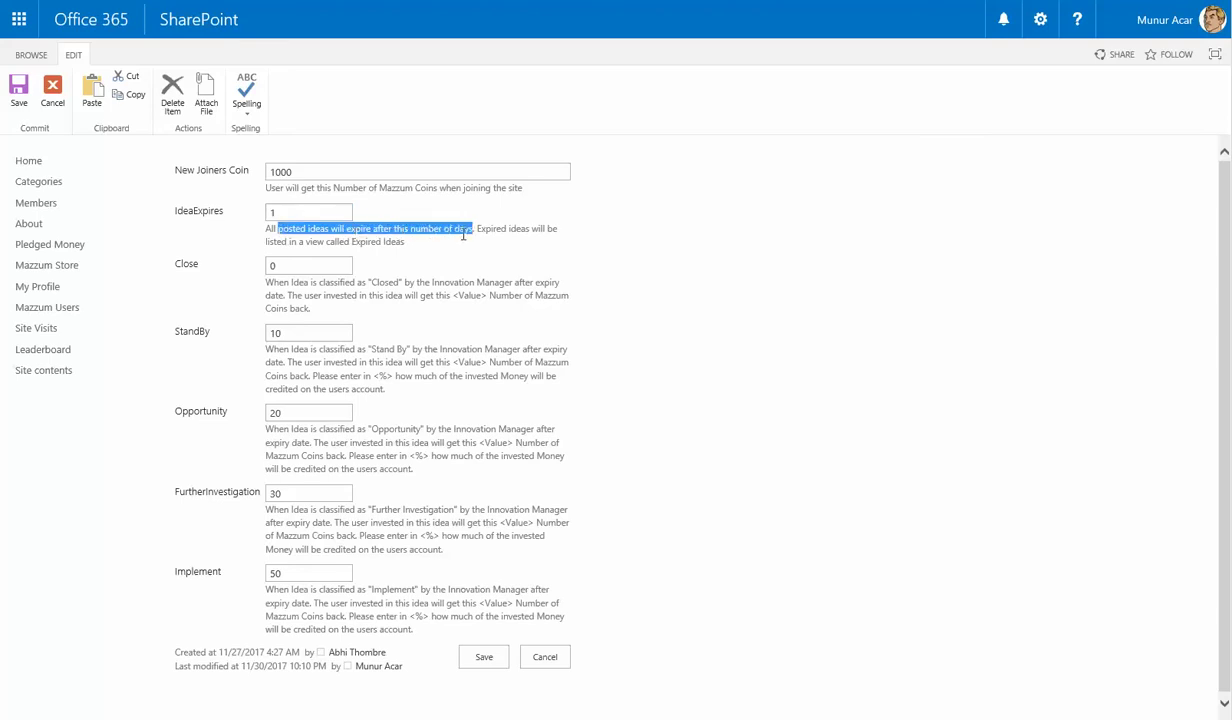
left_click(268, 212)
left_click_drag(264, 214, 285, 222)
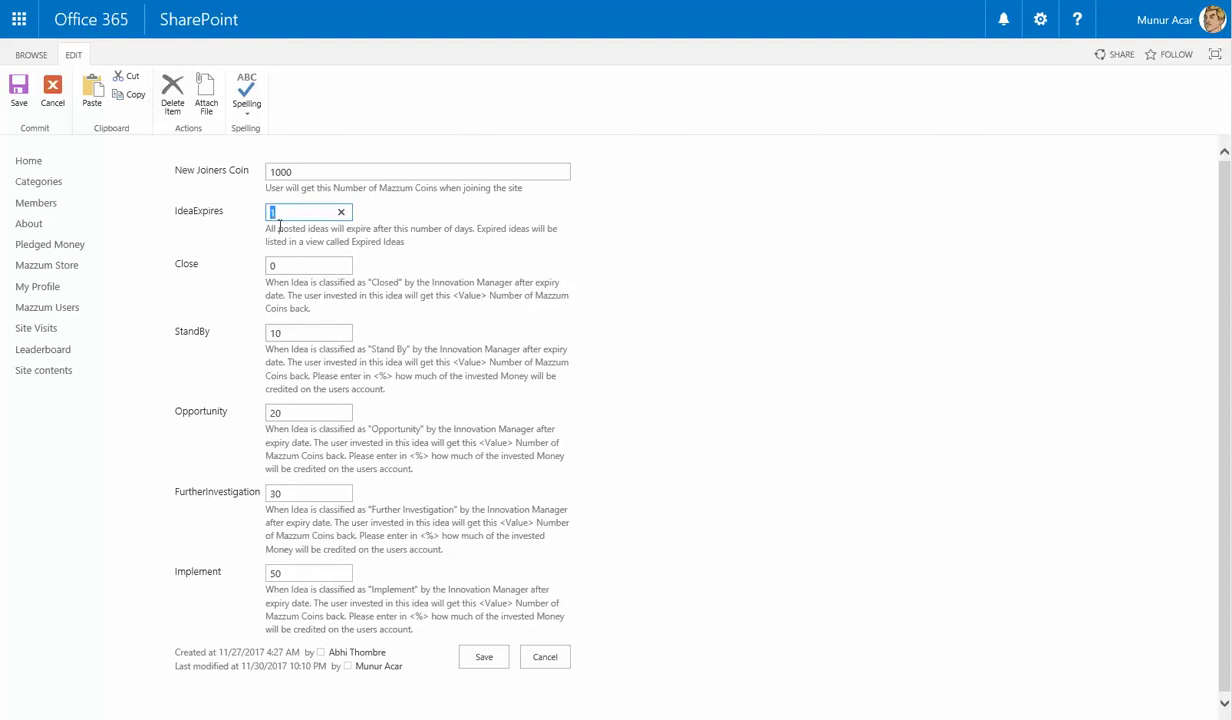
left_click(495, 243)
double_click(272, 212)
Step: Review the idea classifications Close, StandBy, Opportunity, FurtherInvestigation and Implement in the Idea Market settings
double_click(186, 265)
double_click(195, 334)
double_click(190, 270)
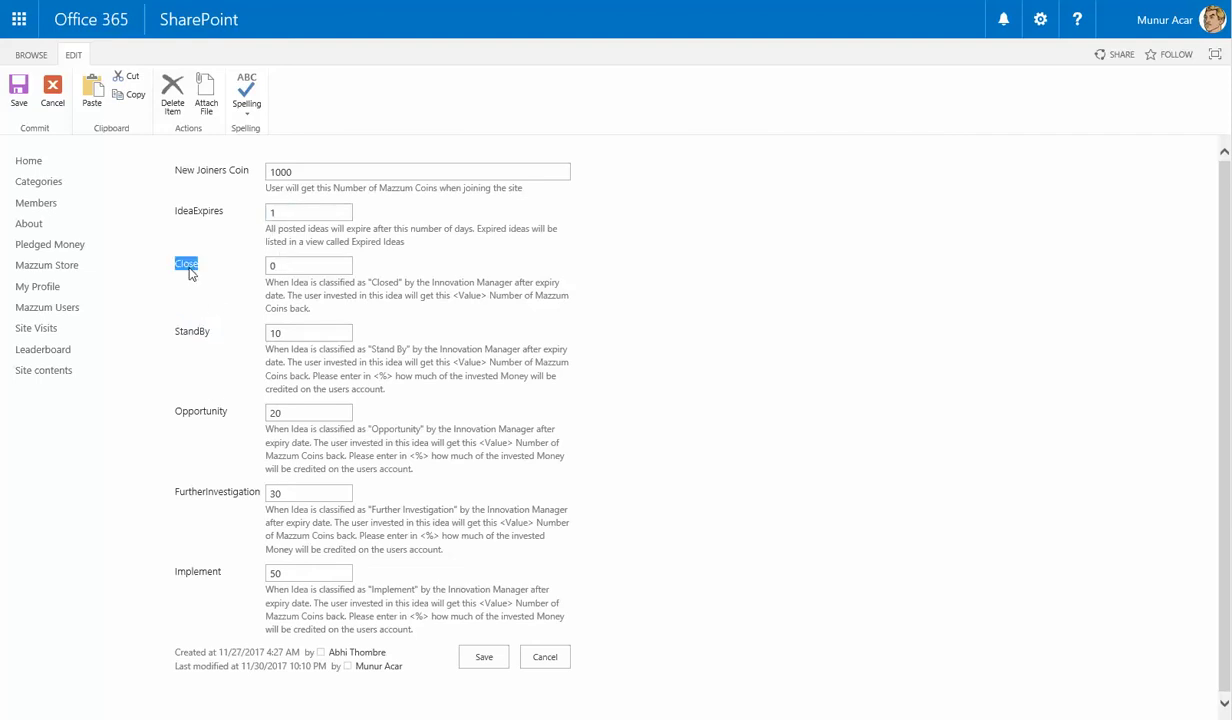
double_click(191, 333)
double_click(201, 410)
double_click(194, 488)
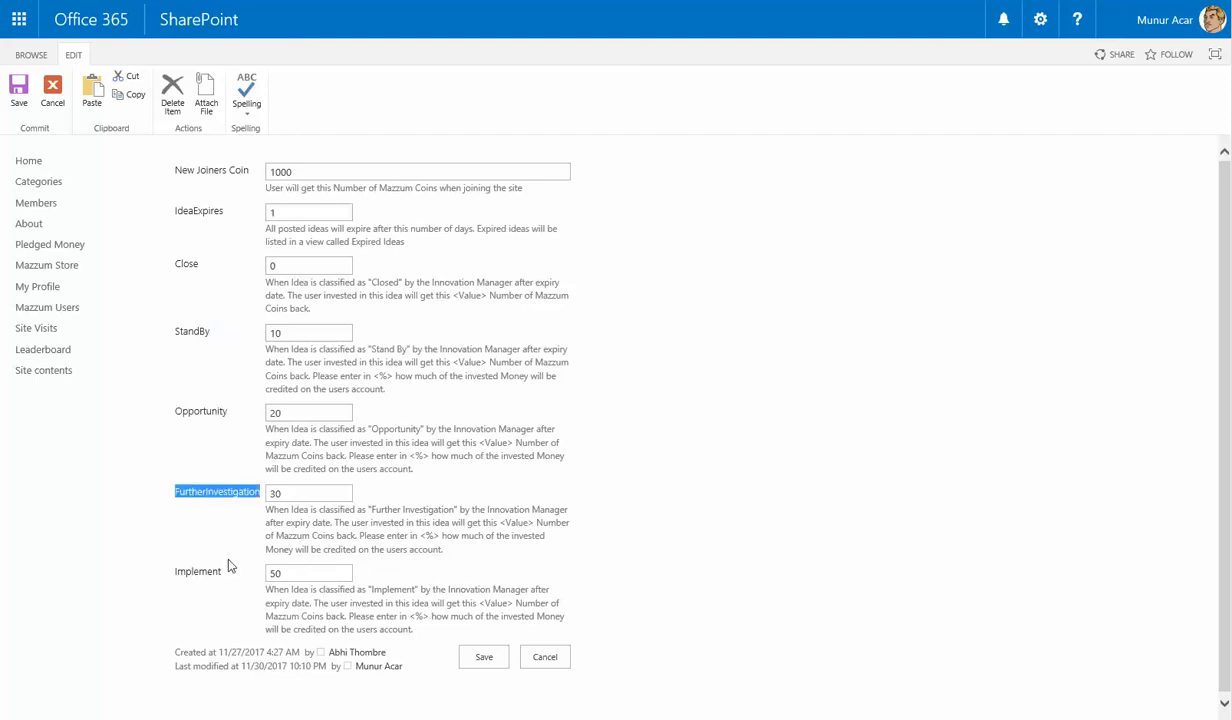
double_click(199, 573)
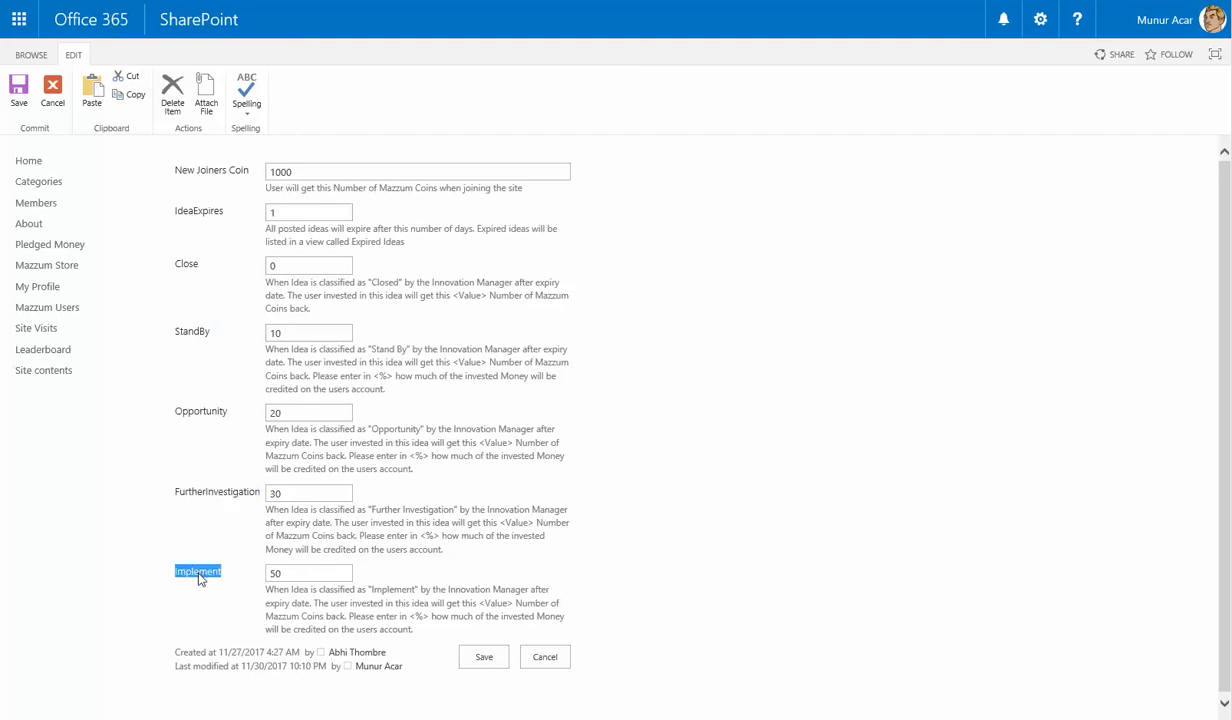
Step: Examine the coin payback values for the Close, StandBy and Implement classifications
left_click(284, 265)
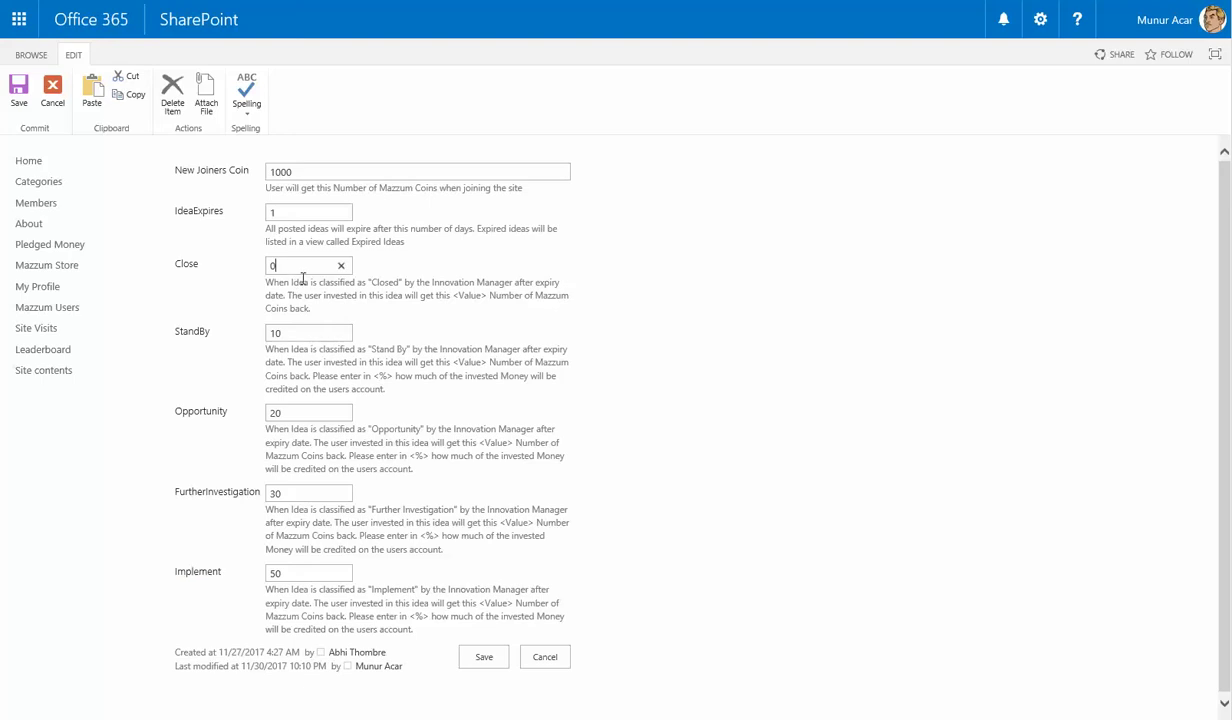
left_click(292, 333)
left_click_drag(457, 296, 484, 298)
double_click(181, 263)
double_click(281, 265)
double_click(294, 333)
left_click_drag(175, 576, 212, 575)
left_click(238, 584)
left_click_drag(290, 573, 254, 583)
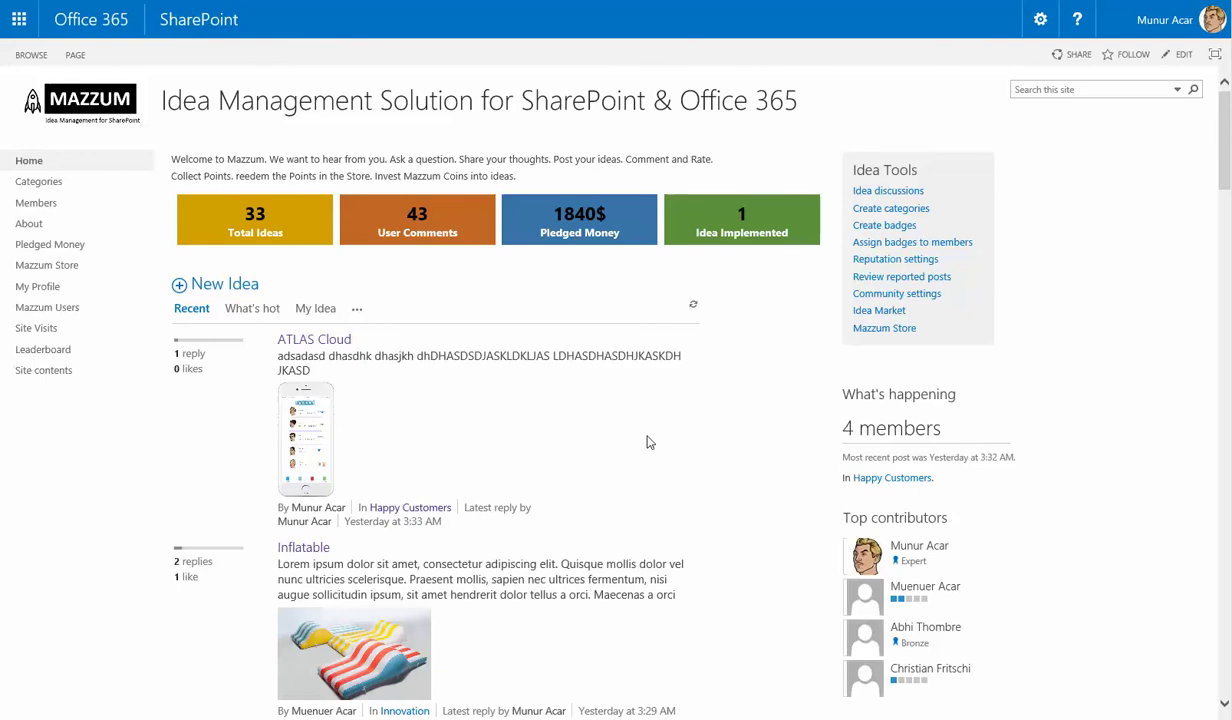
Step: Examine the My Mazzum Coins balance and the My Pledged Money list on the home page
scroll(648, 442, "down", 4)
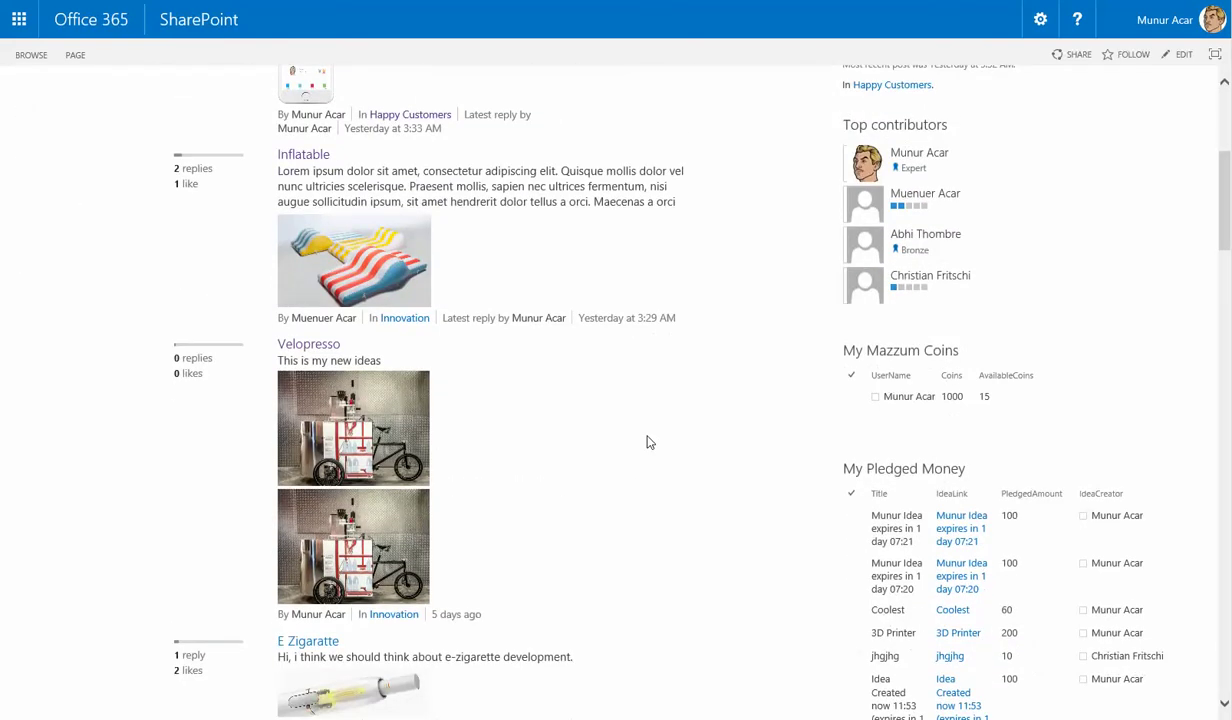
scroll(648, 442, "down", 1)
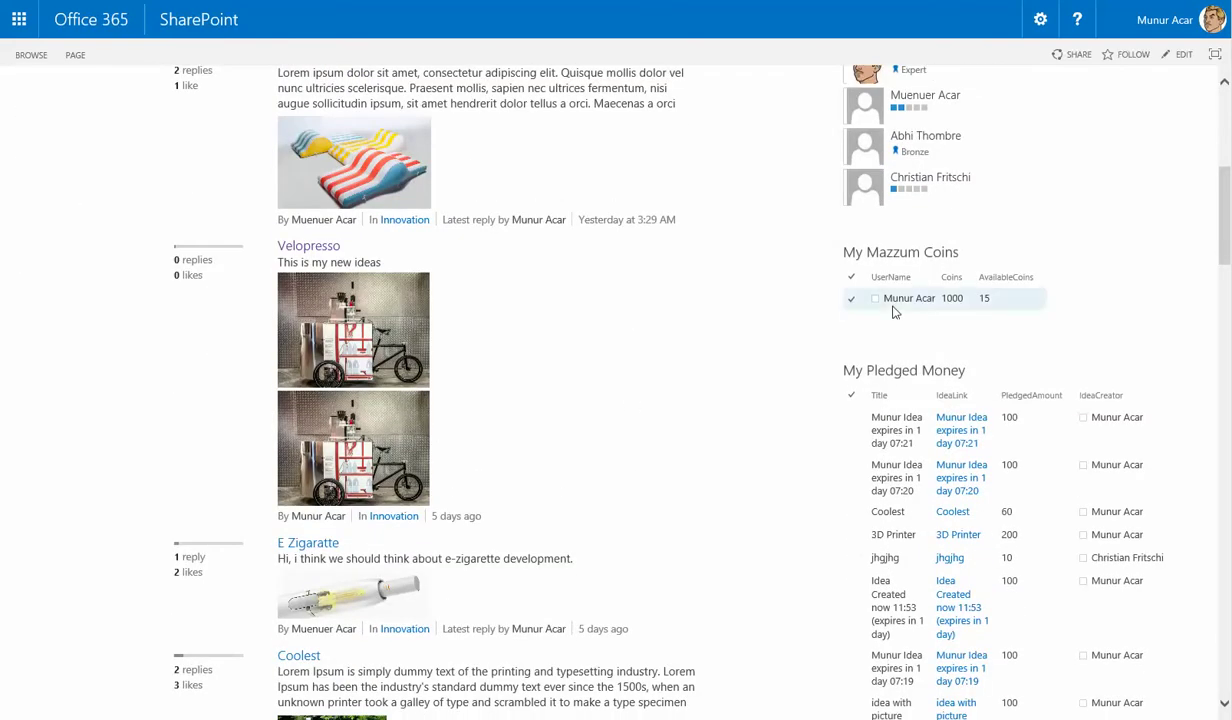
left_click(953, 298)
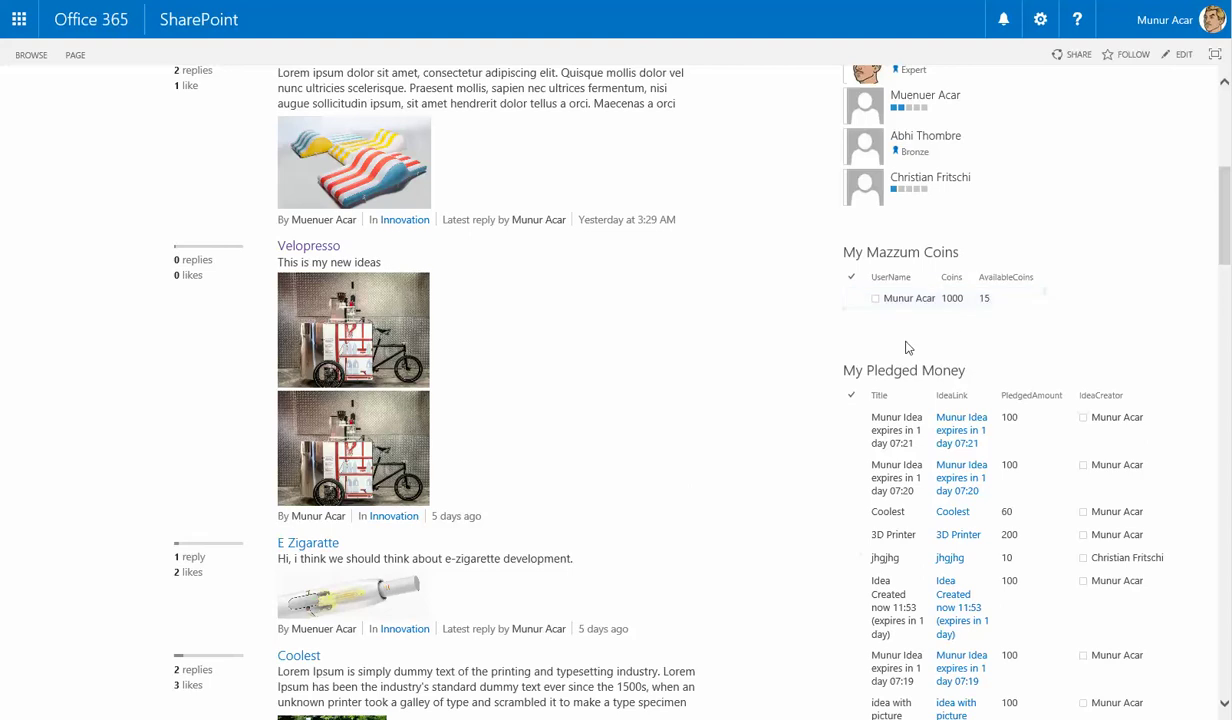
scroll(782, 400, "down", 3)
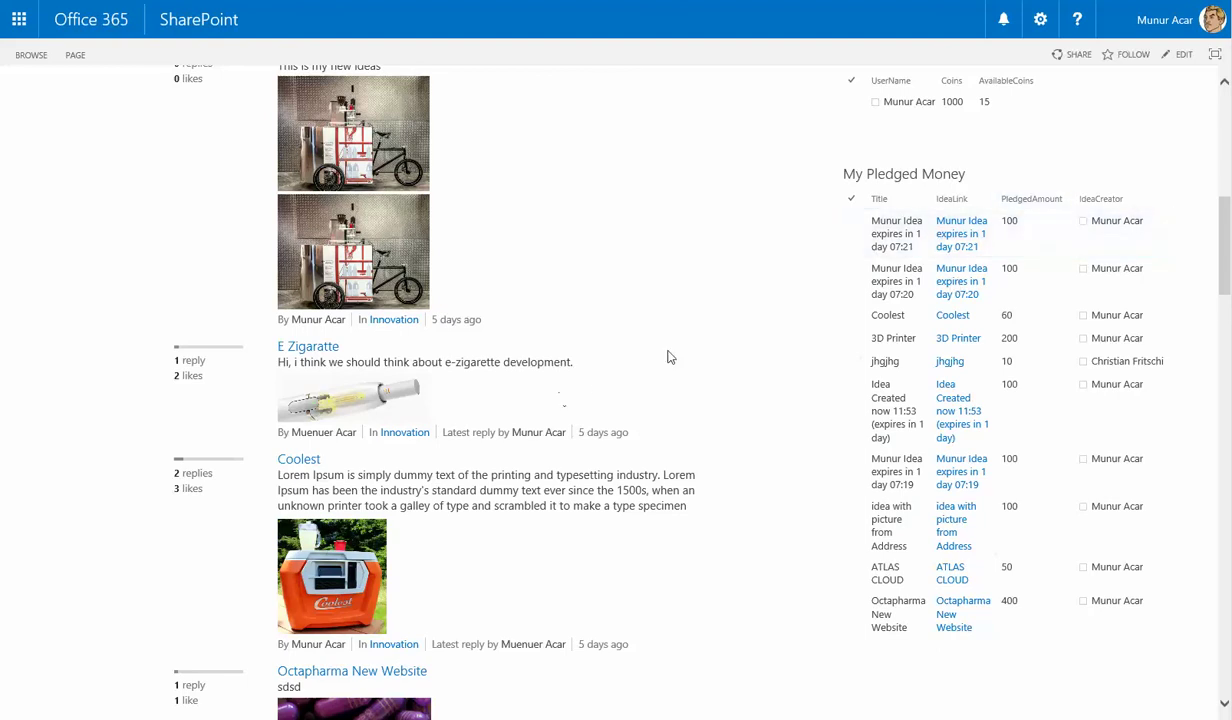
scroll(686, 381, "up", 10)
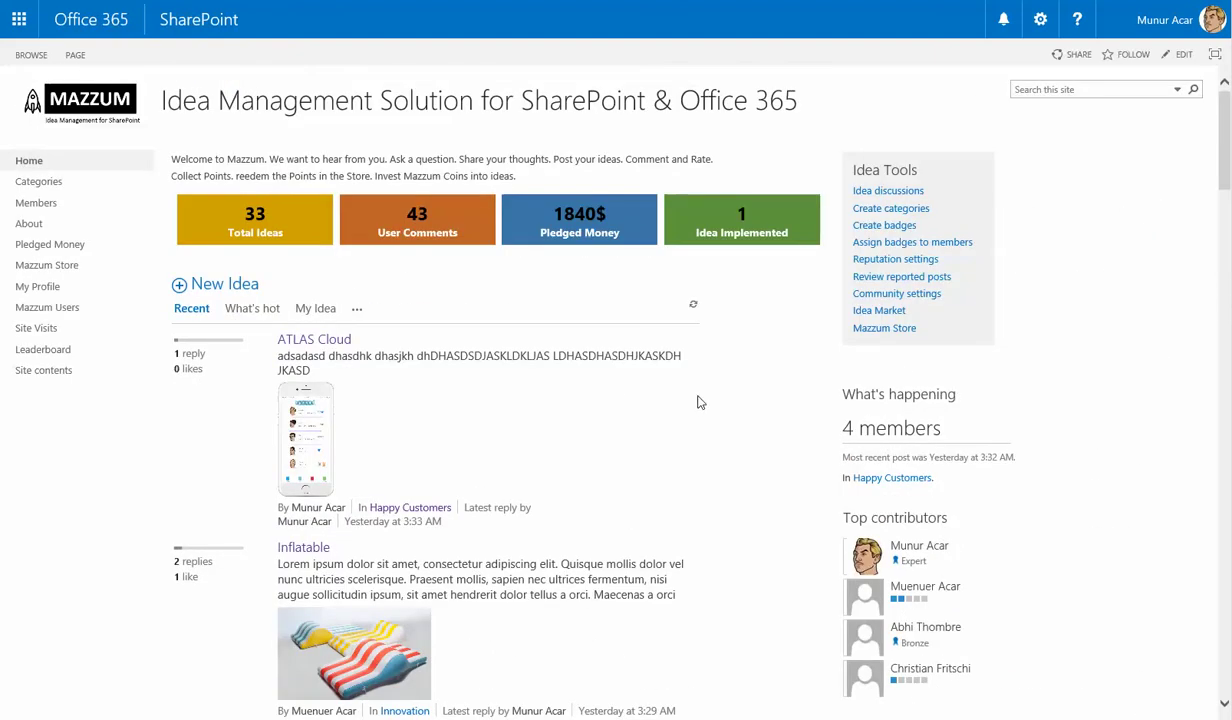
Step: Open the ATLAS Cloud idea from the recent ideas on the home page
scroll(700, 400, "down", 3)
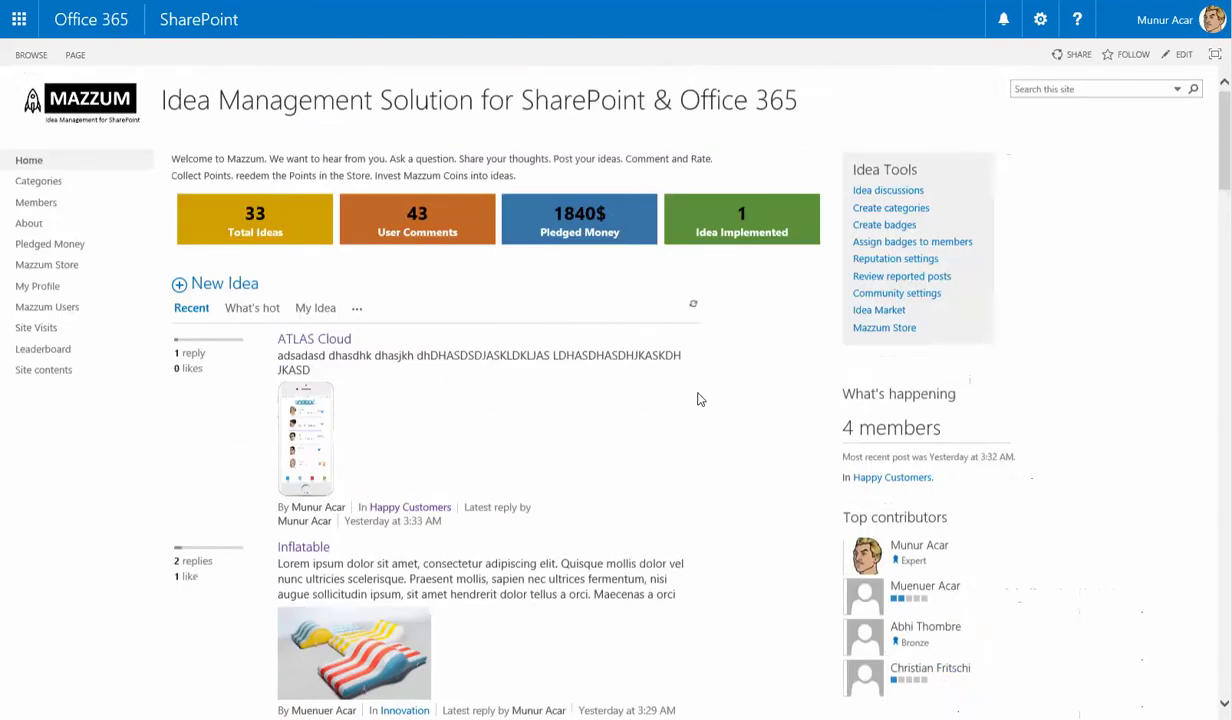
scroll(700, 400, "down", 3)
scroll(900, 480, "up", 3)
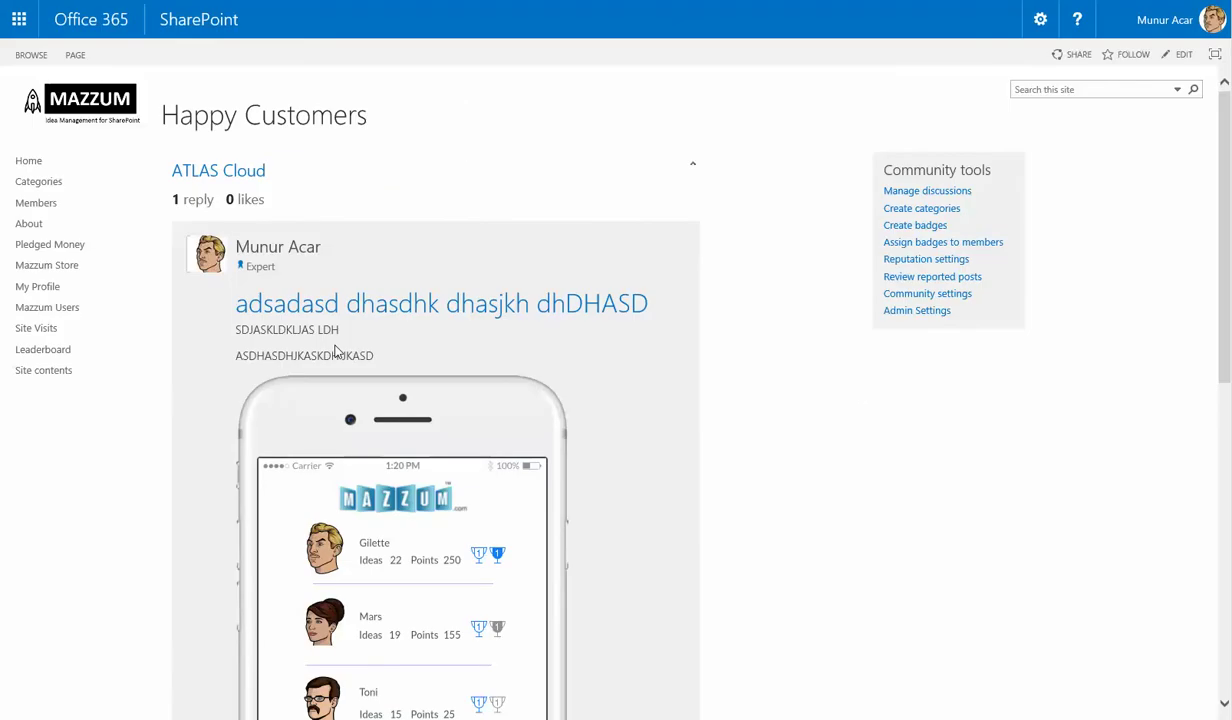
scroll(682, 426, "down", 6)
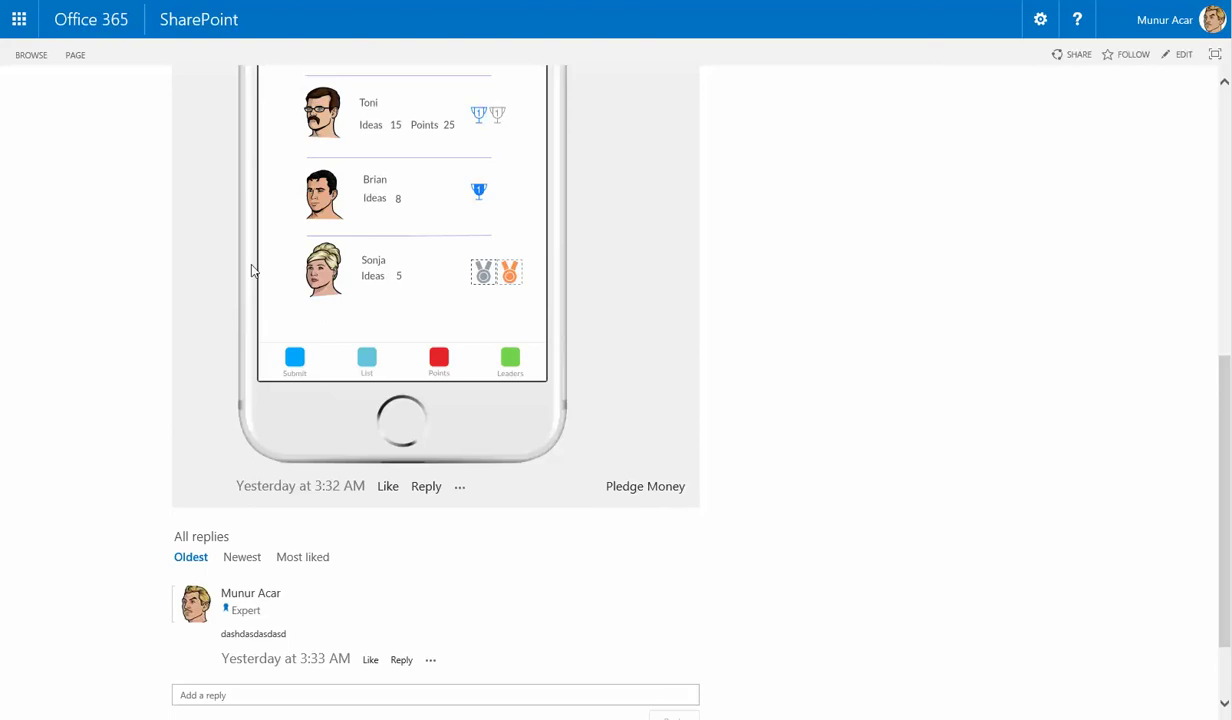
Step: Try to pledge 50 coins to the ATLAS Cloud idea and dismiss the resulting message
left_click(647, 492)
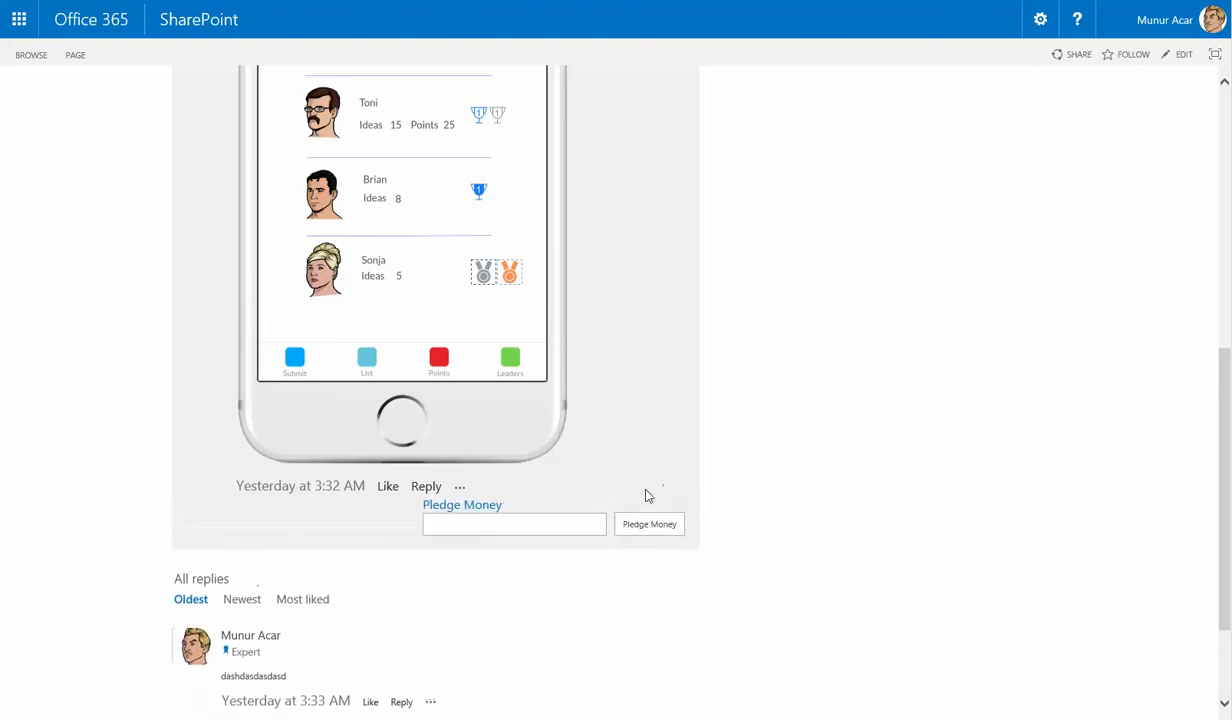
left_click(532, 525)
type("50")
left_click(641, 534)
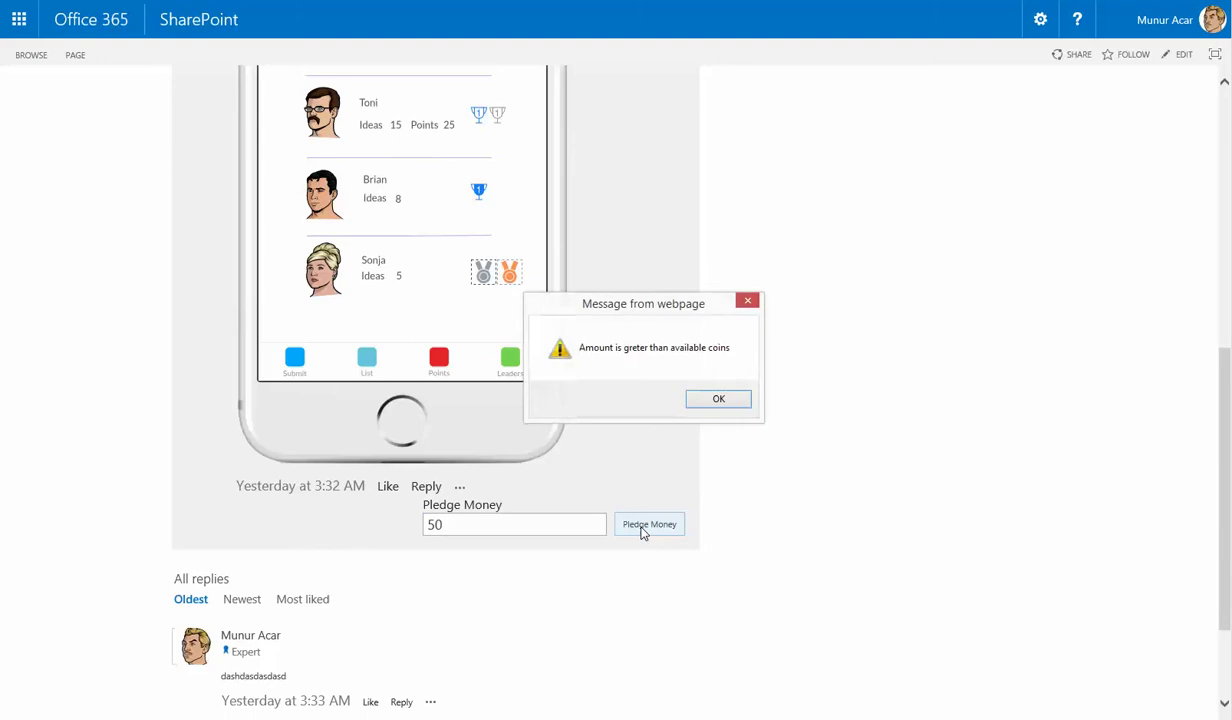
left_click(718, 398)
Step: Pledge 15 coins to the ATLAS Cloud idea and acknowledge the message
double_click(459, 524)
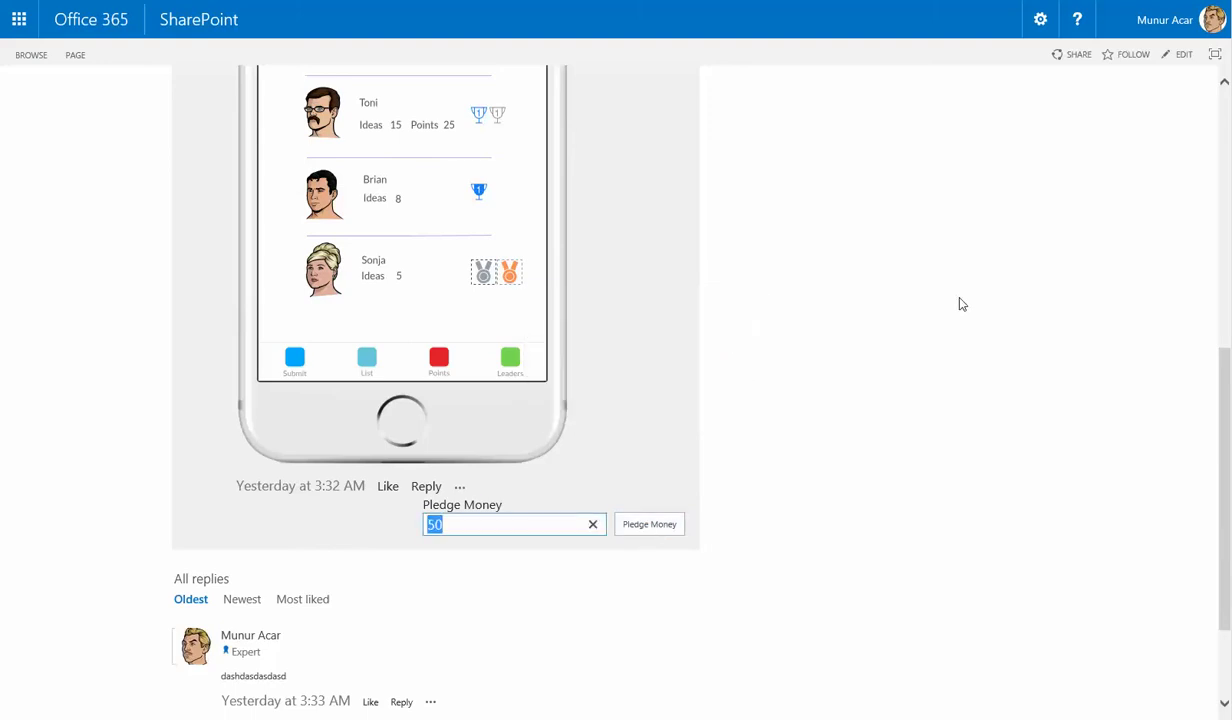
type("15")
scroll(806, 619, "up", 6)
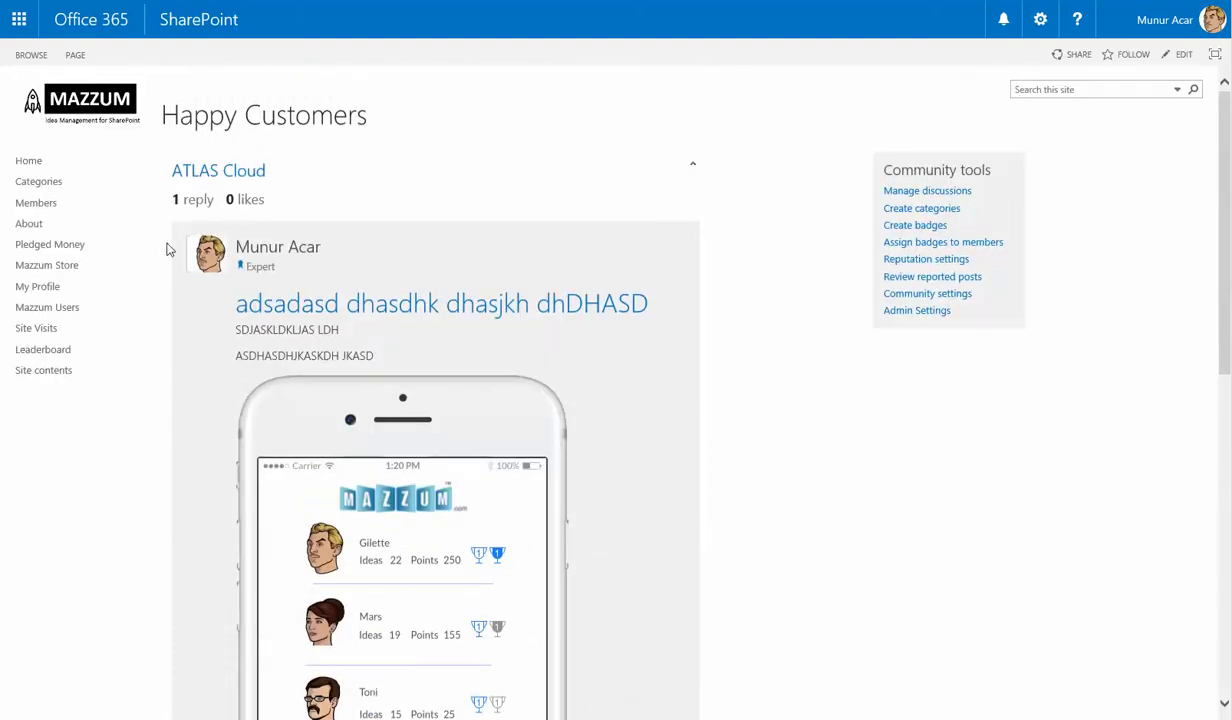
mouse_move(279, 250)
scroll(820, 495, "down", 6)
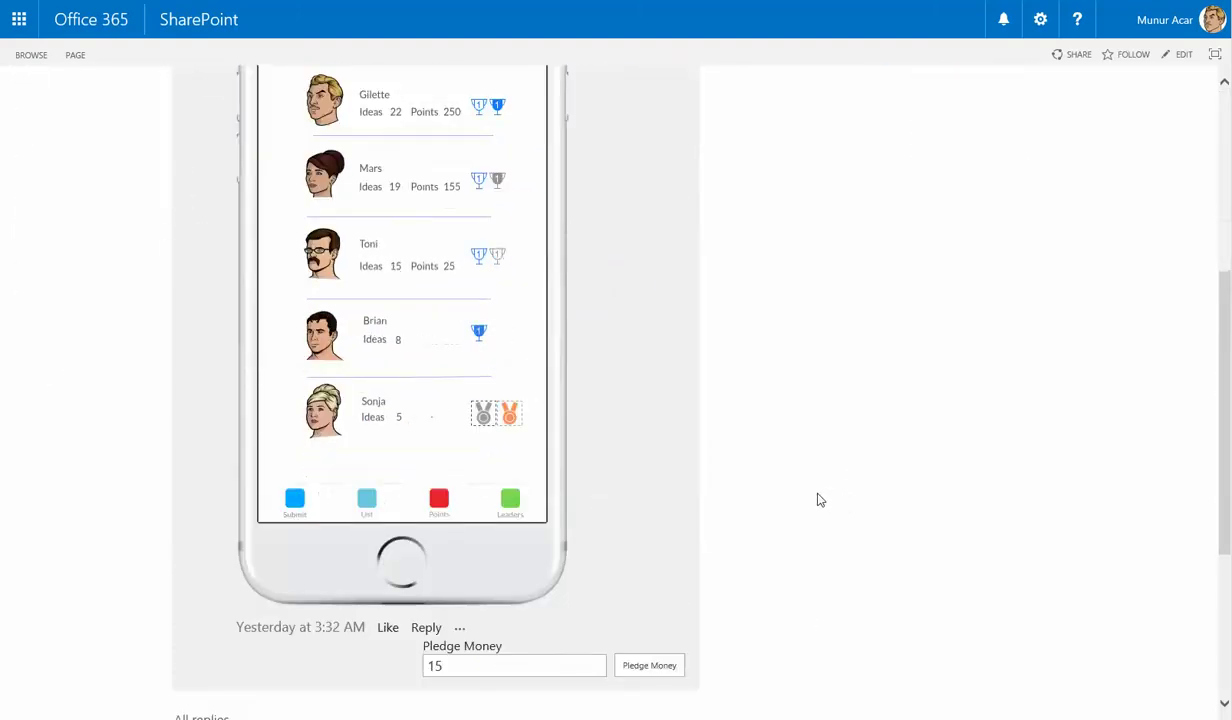
left_click(652, 529)
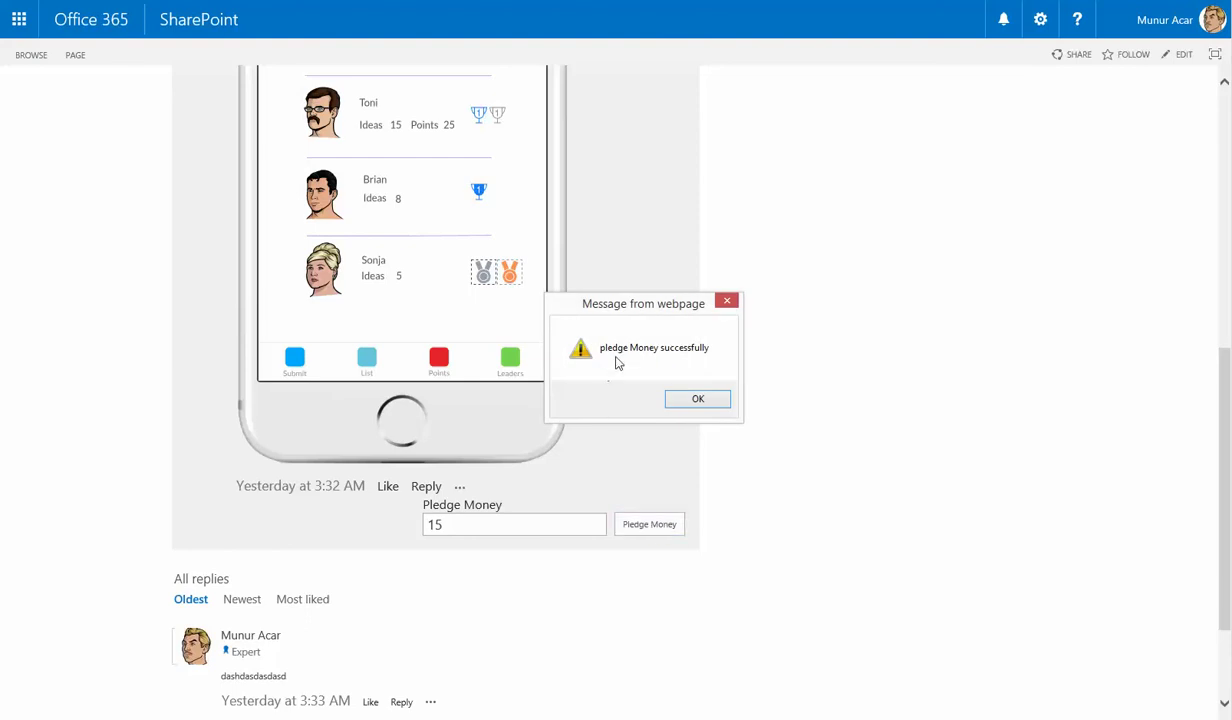
left_click(682, 396)
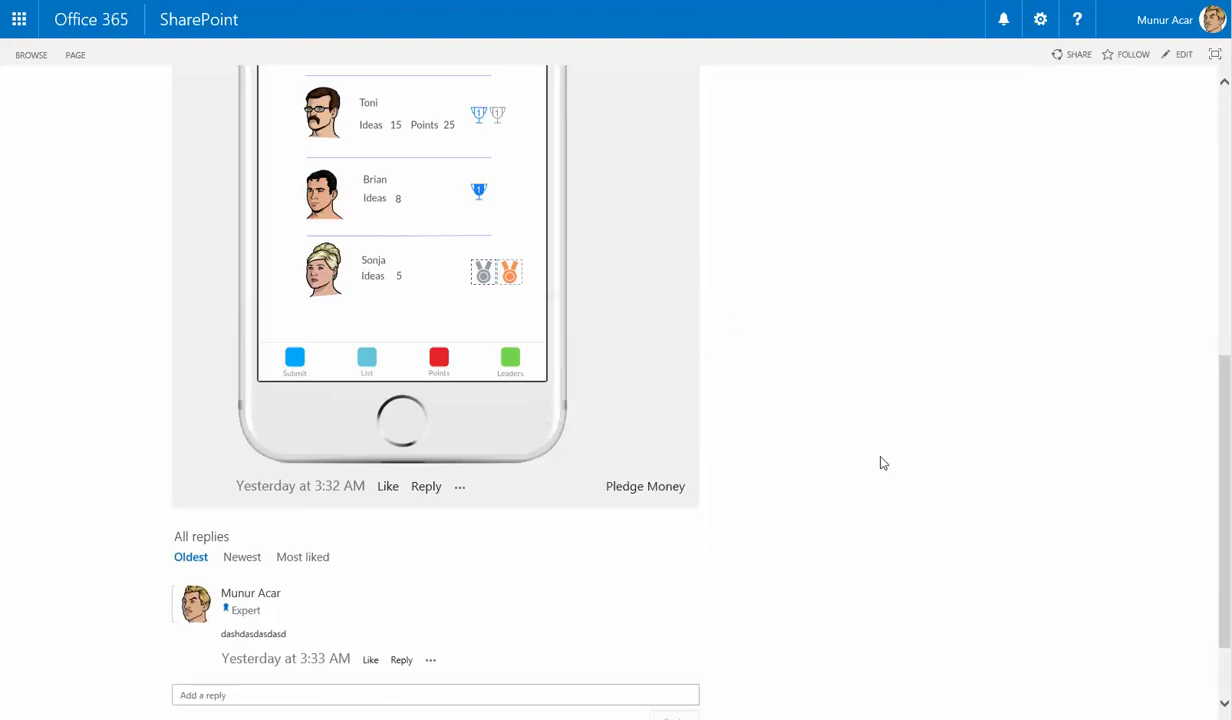
Step: Check the ATLAS Cloud idea's total investment and return to the home page
scroll(885, 462, "up", 1)
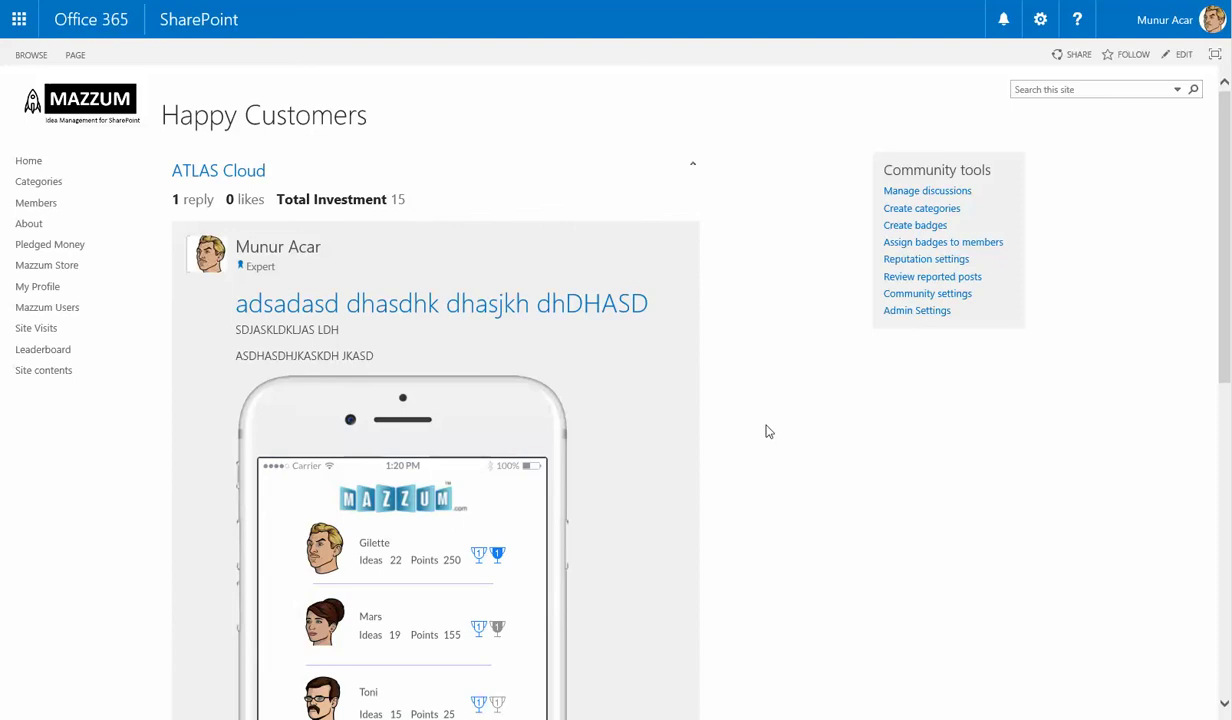
left_click(25, 163)
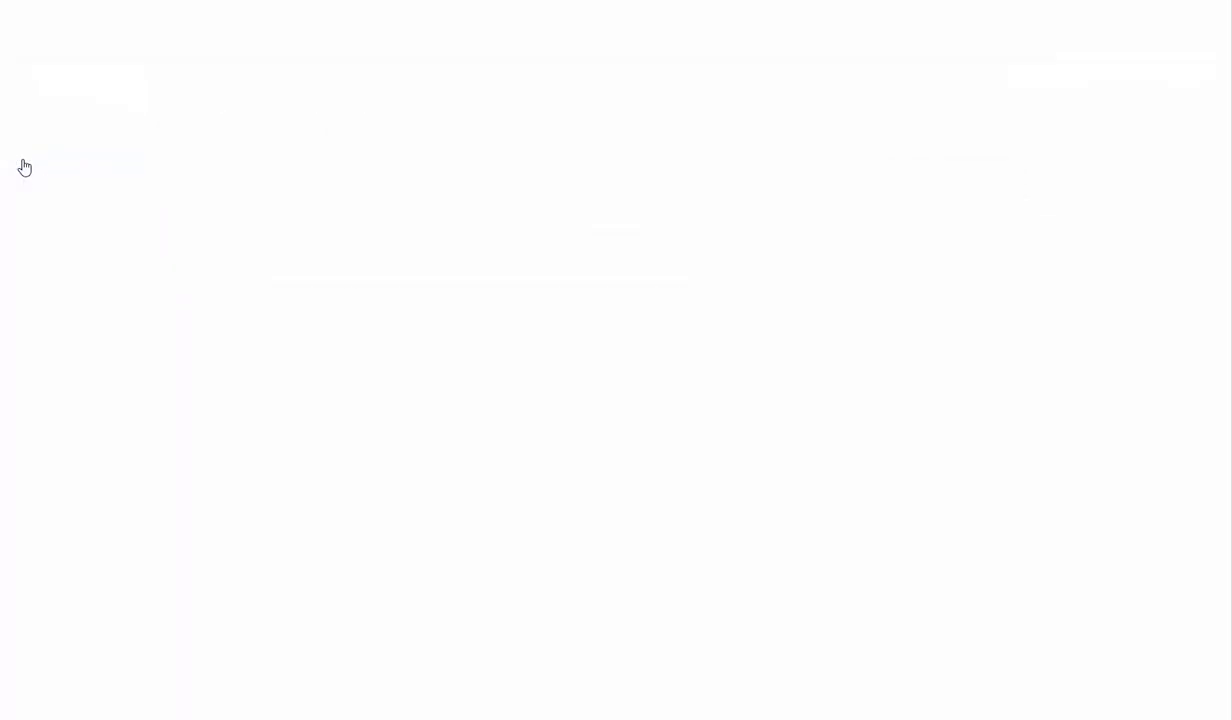
Step: Check the available Mazzum coins and the ATLAS Cloud entry in the pledged money list on the home page
scroll(1086, 570, "down", 4)
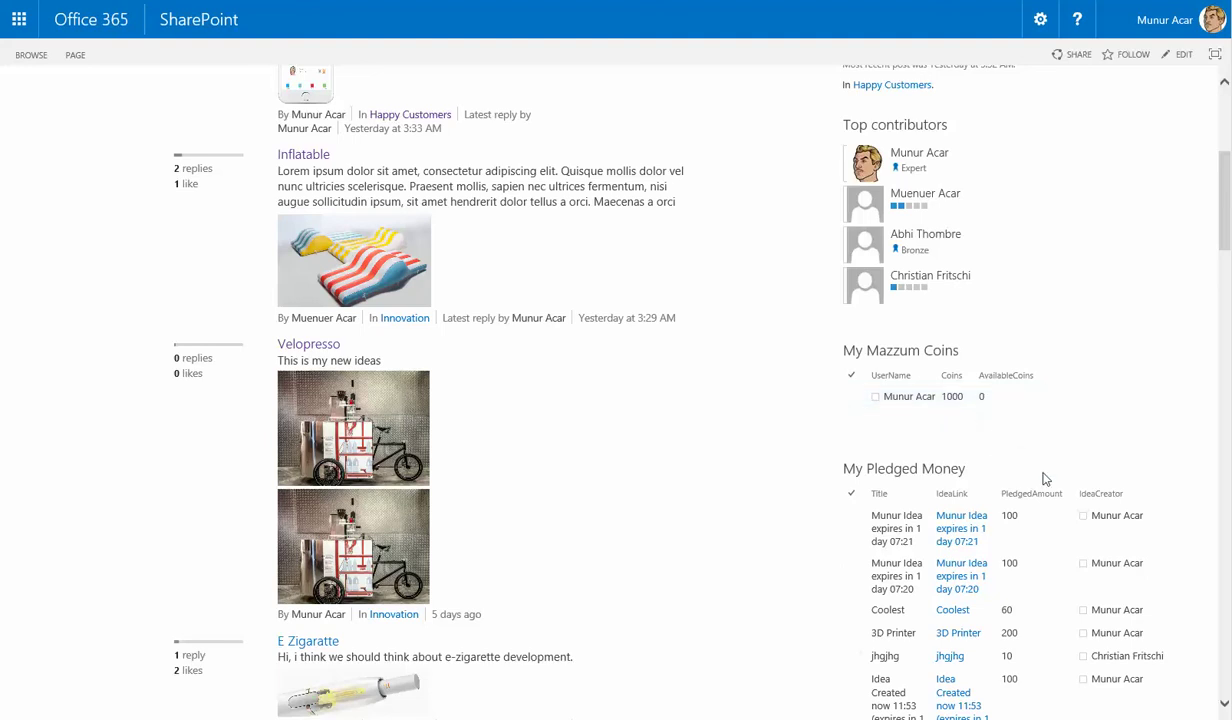
scroll(1053, 591, "down", 2)
scroll(1053, 591, "down", 2)
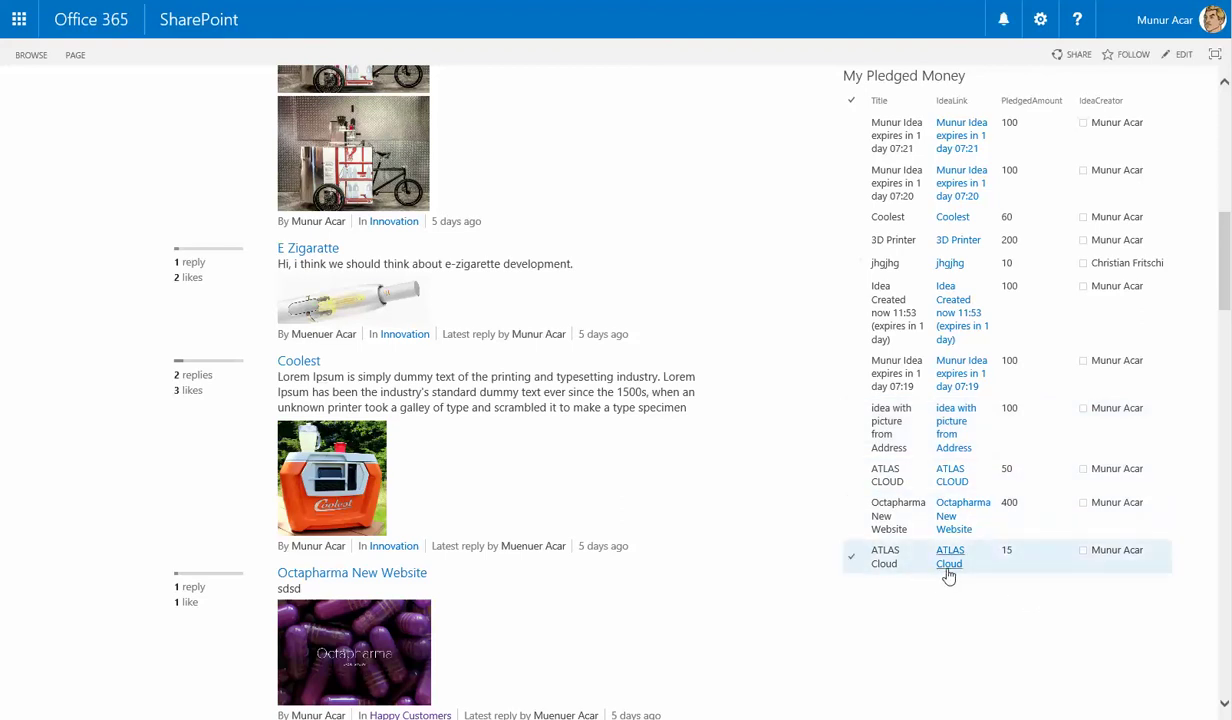
scroll(703, 503, "up", 5)
scroll(703, 503, "up", 3)
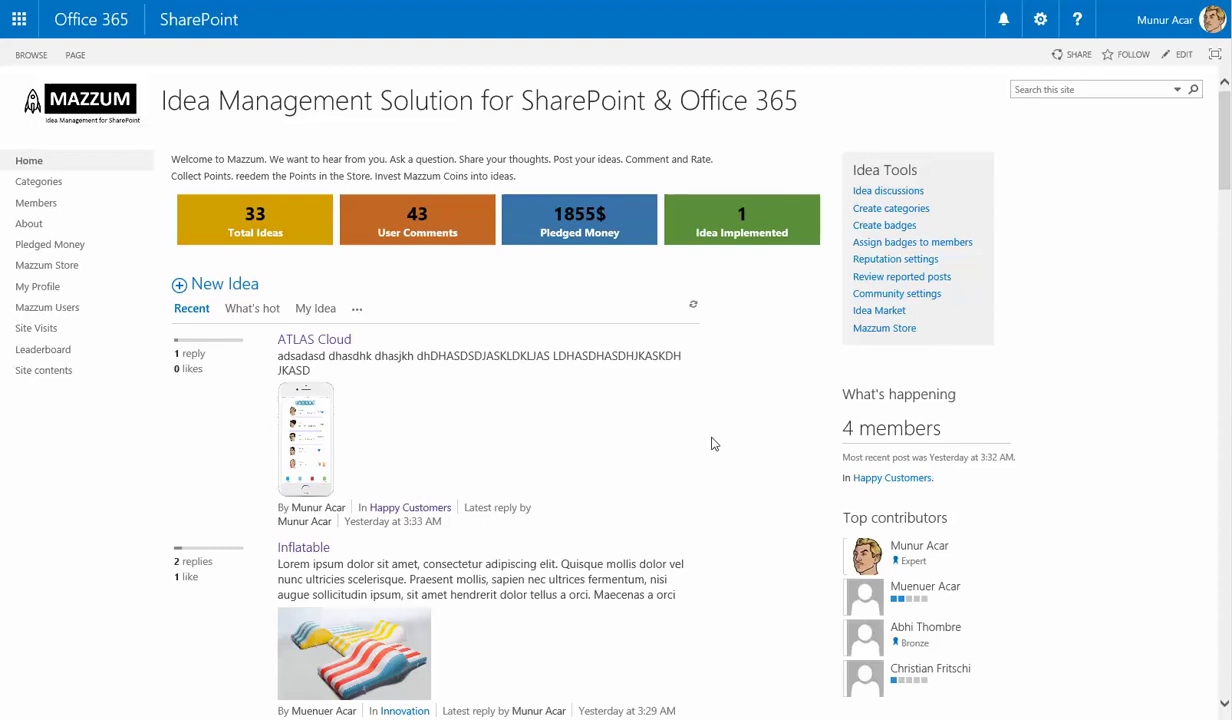
Step: View the rewards and coins needed in the Mazzum Store, and return to the home page
left_click(884, 329)
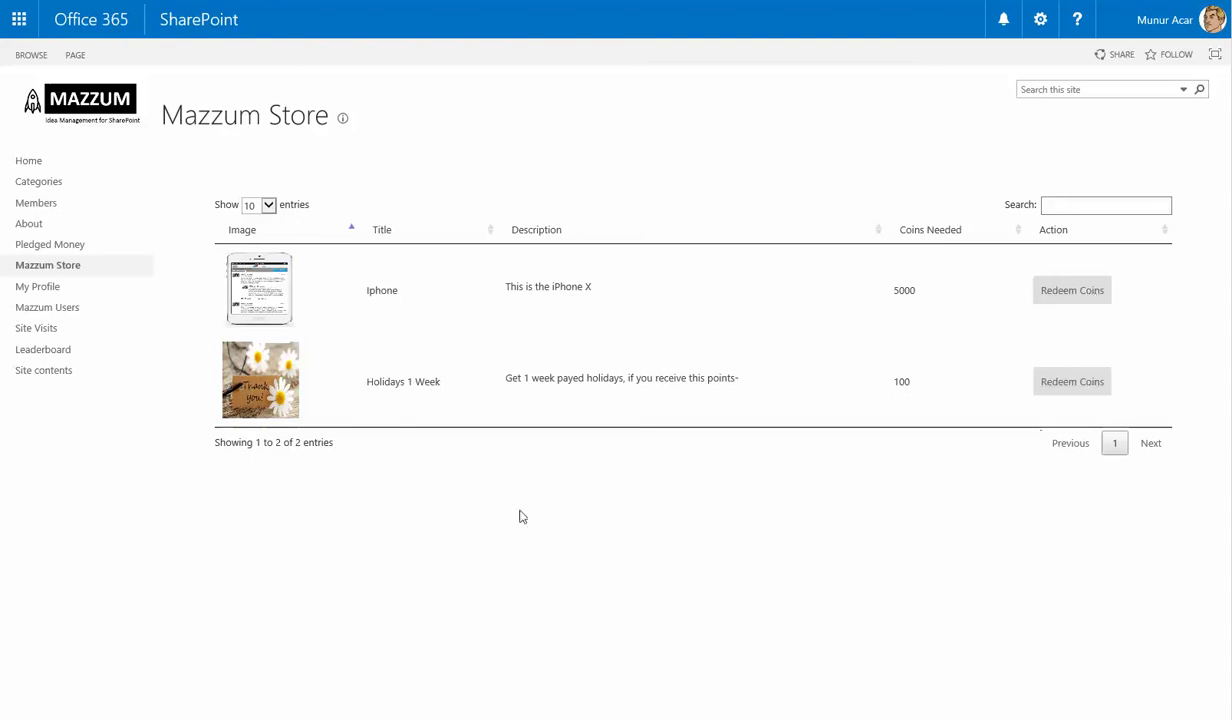
left_click(96, 111)
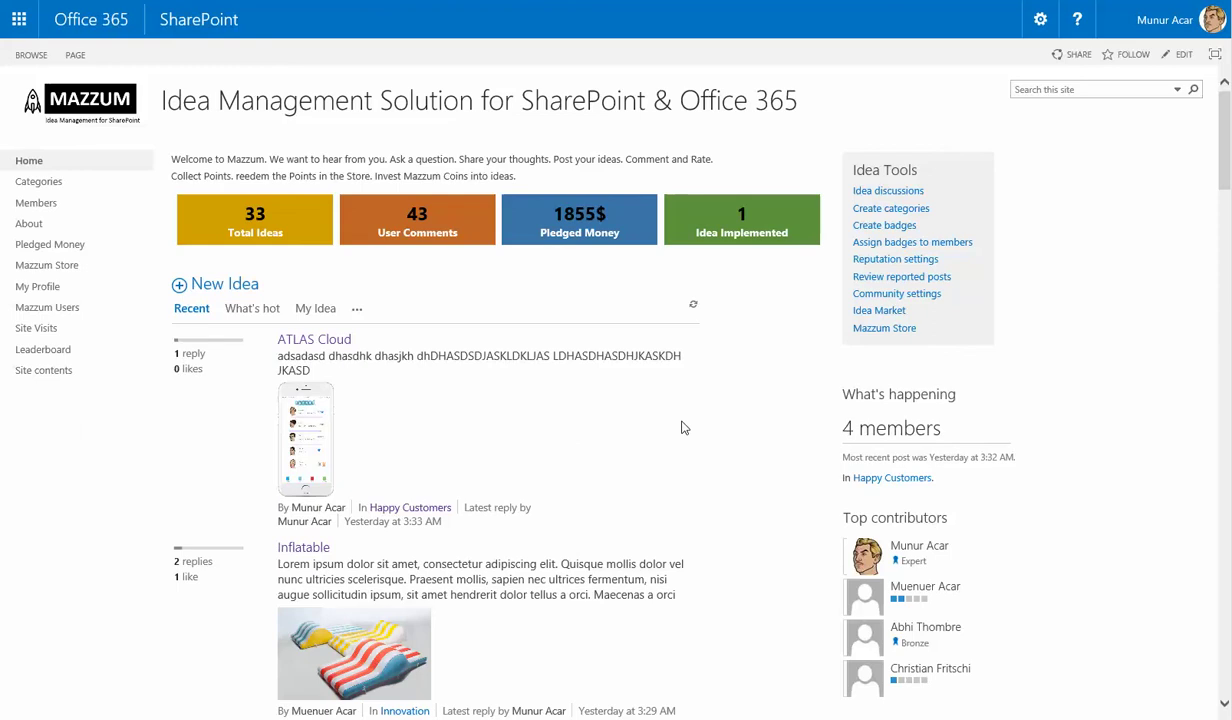
scroll(683, 428, "down", 6)
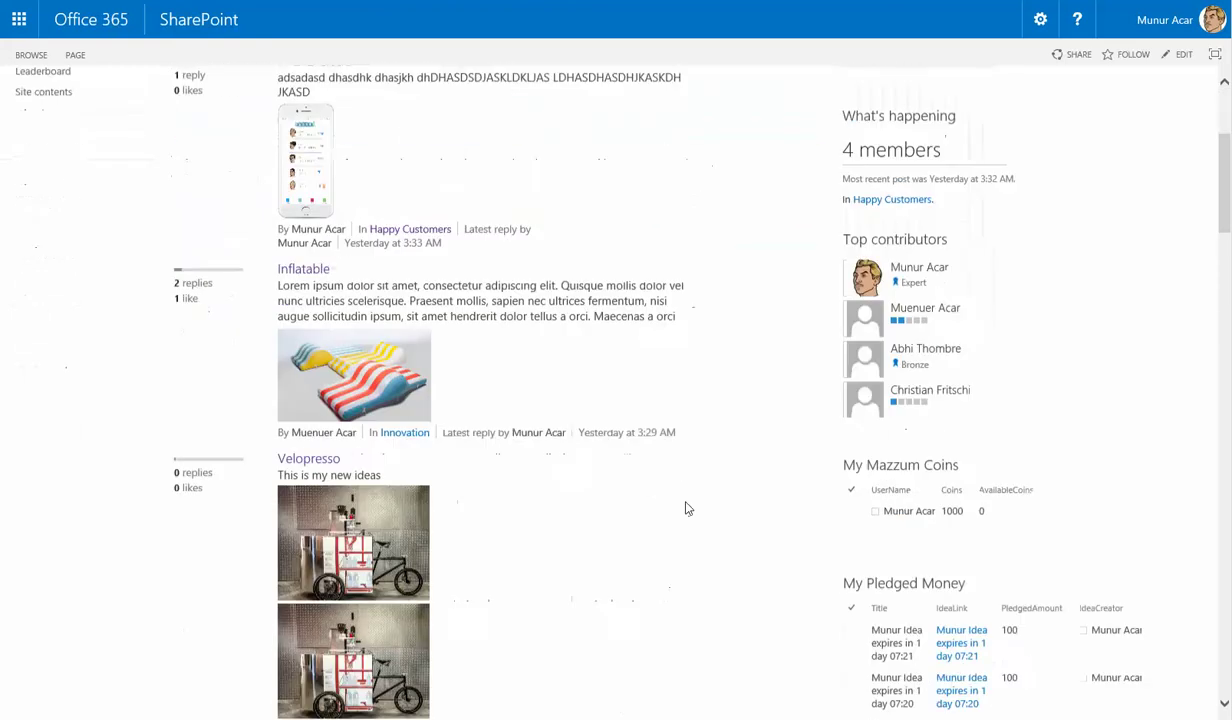
scroll(600, 438, "up", 7)
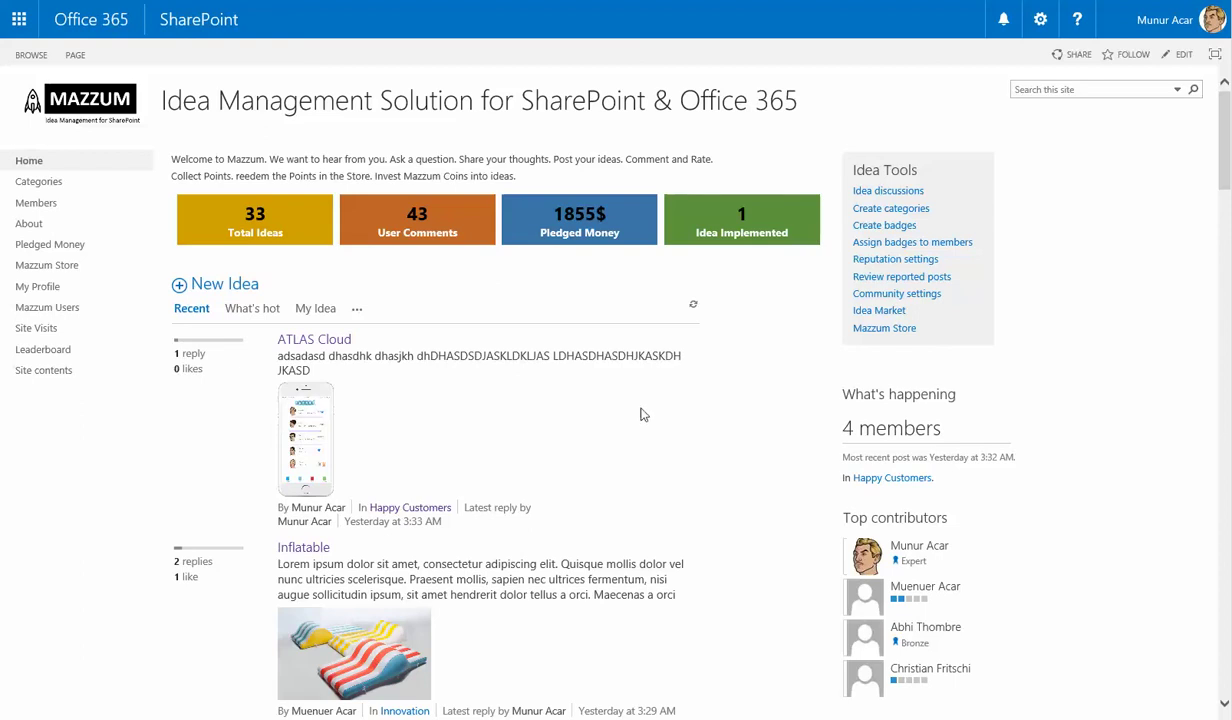
Step: Open the idea discussions list and switch to its Expired Idea view
left_click(900, 194)
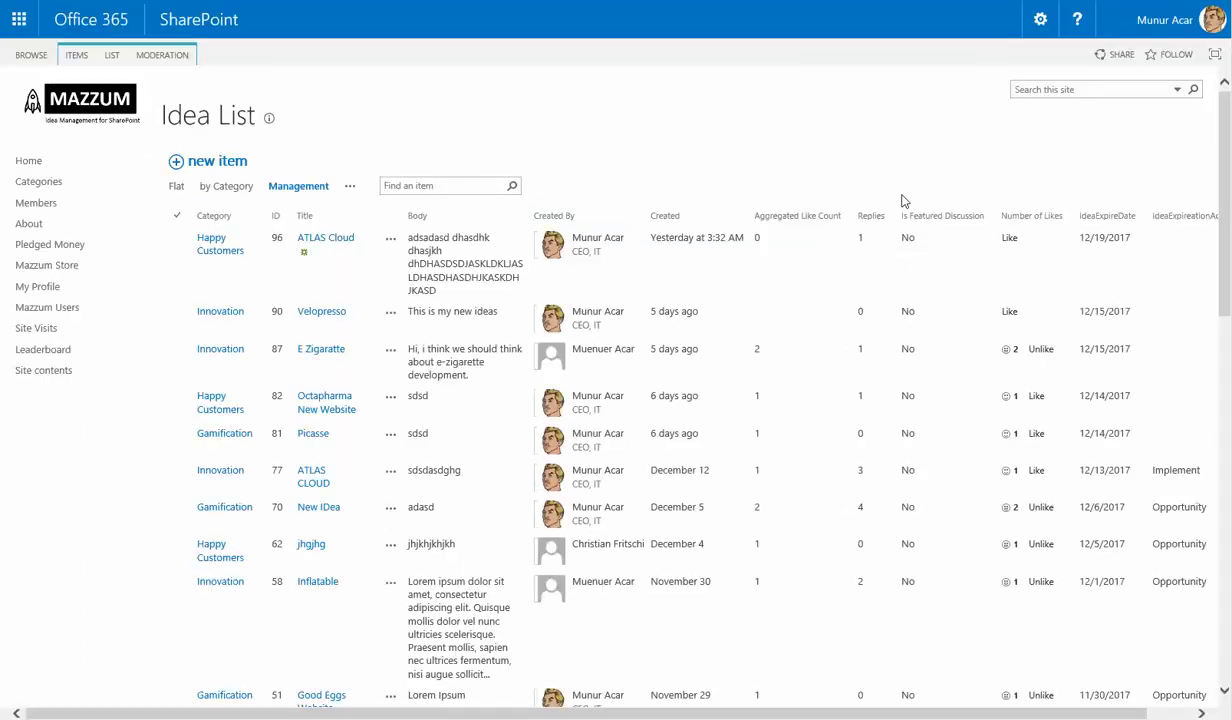
left_click(355, 190)
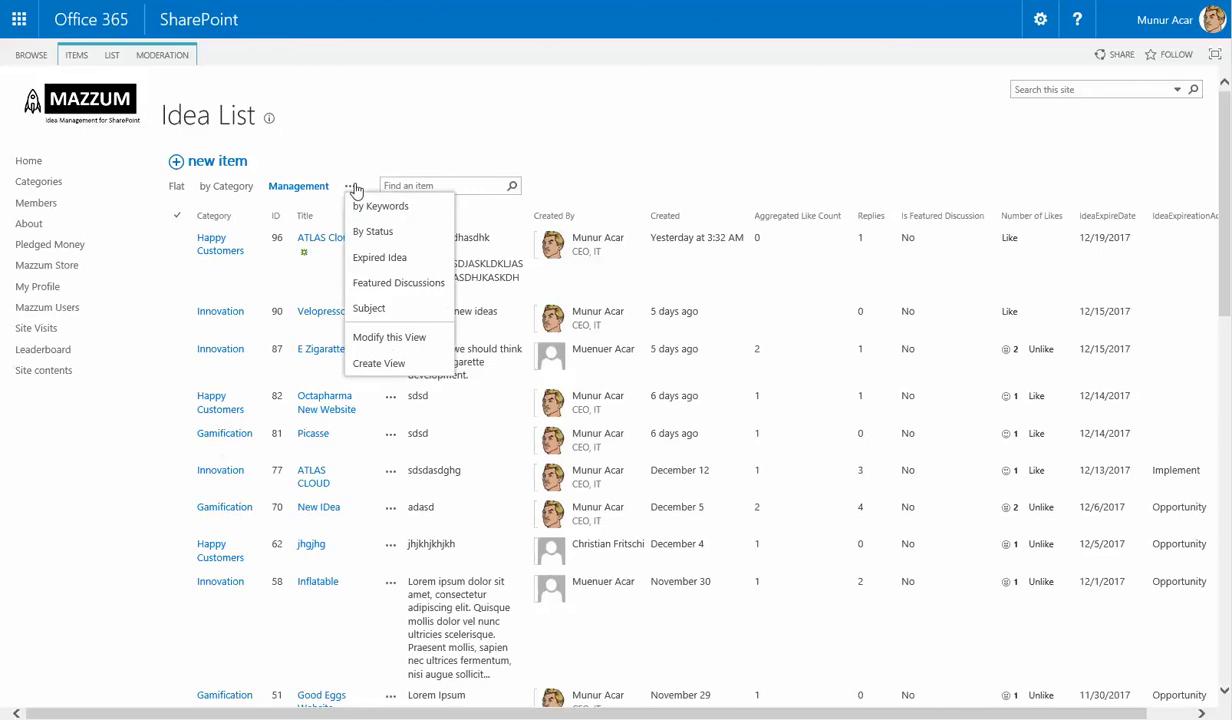
left_click(390, 262)
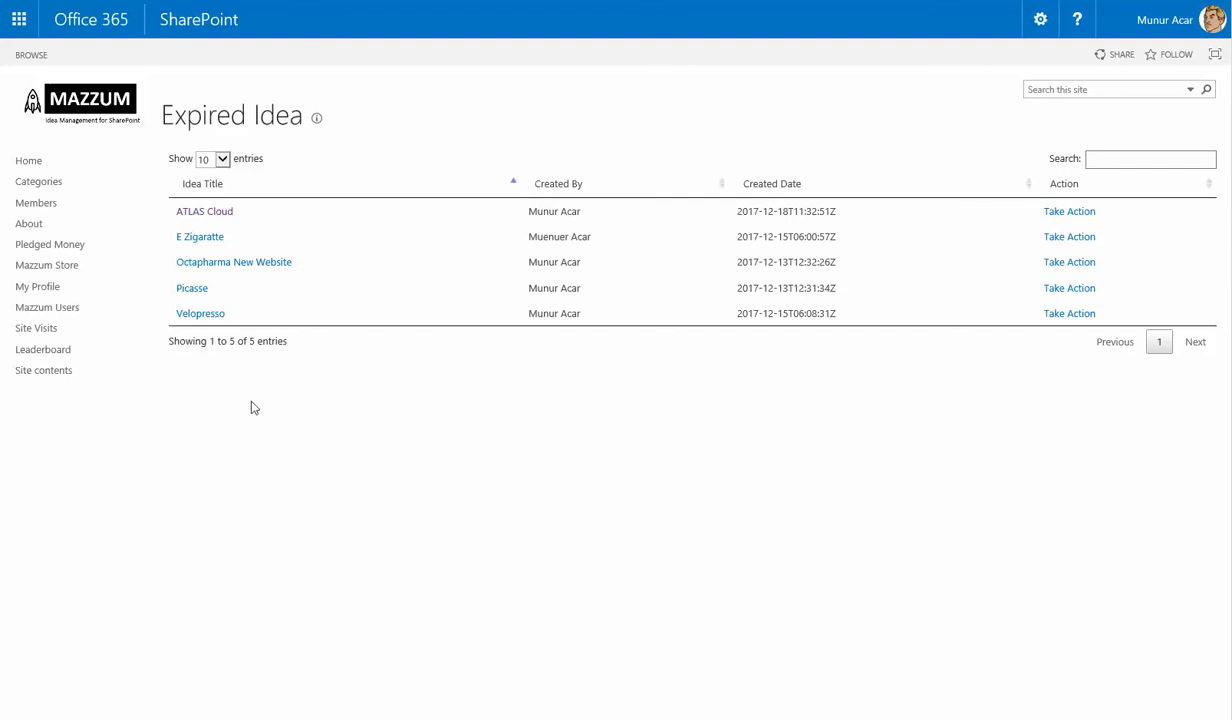
Step: Open the decision form for the expired ATLAS Cloud idea and enter benefits asgdjg, obstacles ggjhg, complexity high, estimated cost 10K and 100 resource hours
left_click(1064, 212)
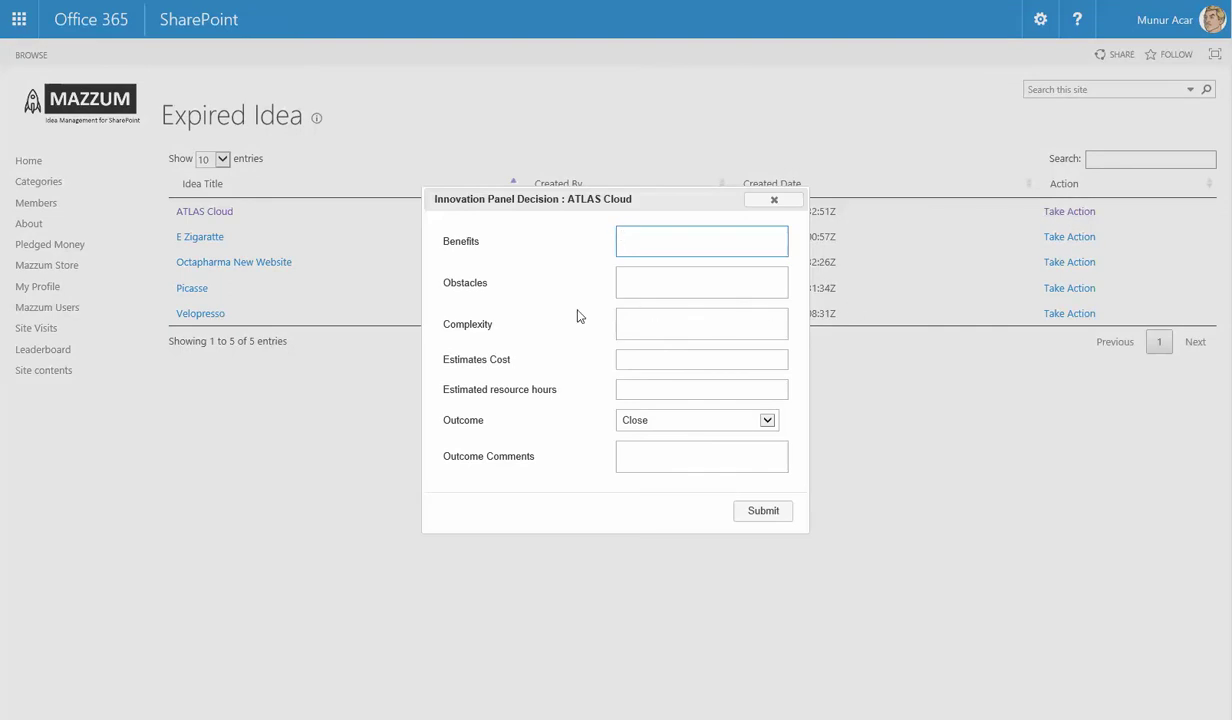
type("asgdjg")
key("Tab")
type("ggjhg")
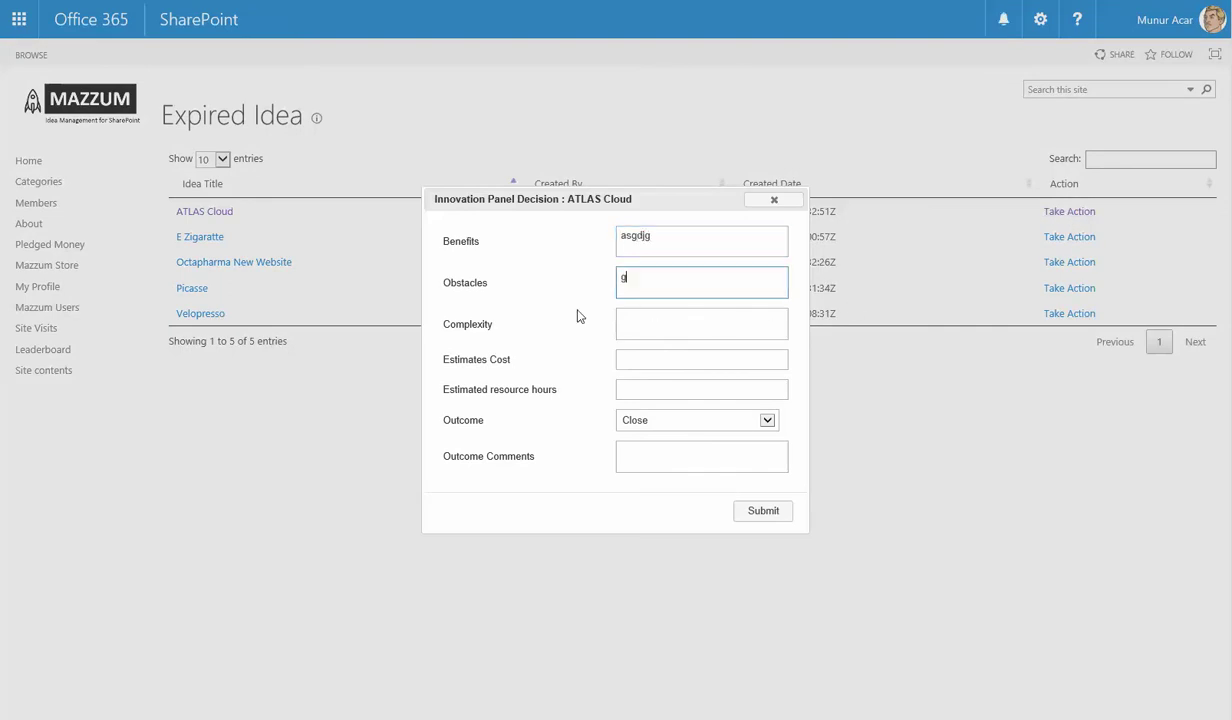
key("Tab")
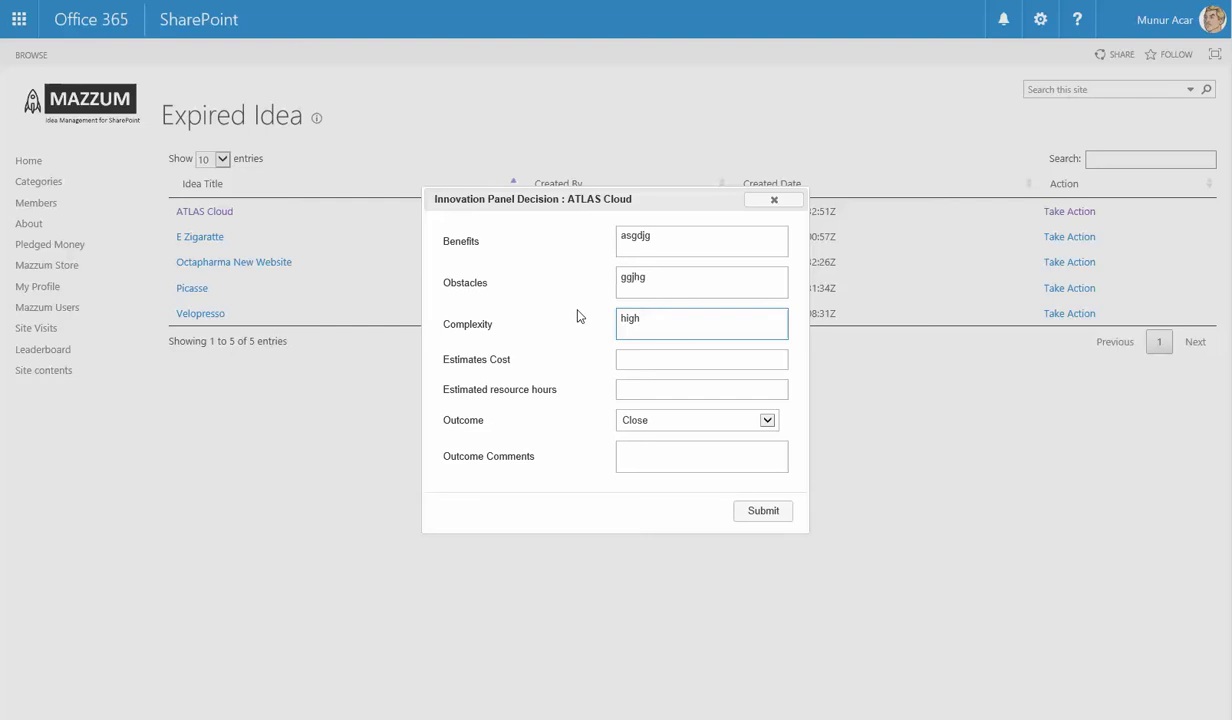
key("Tab")
type("10")
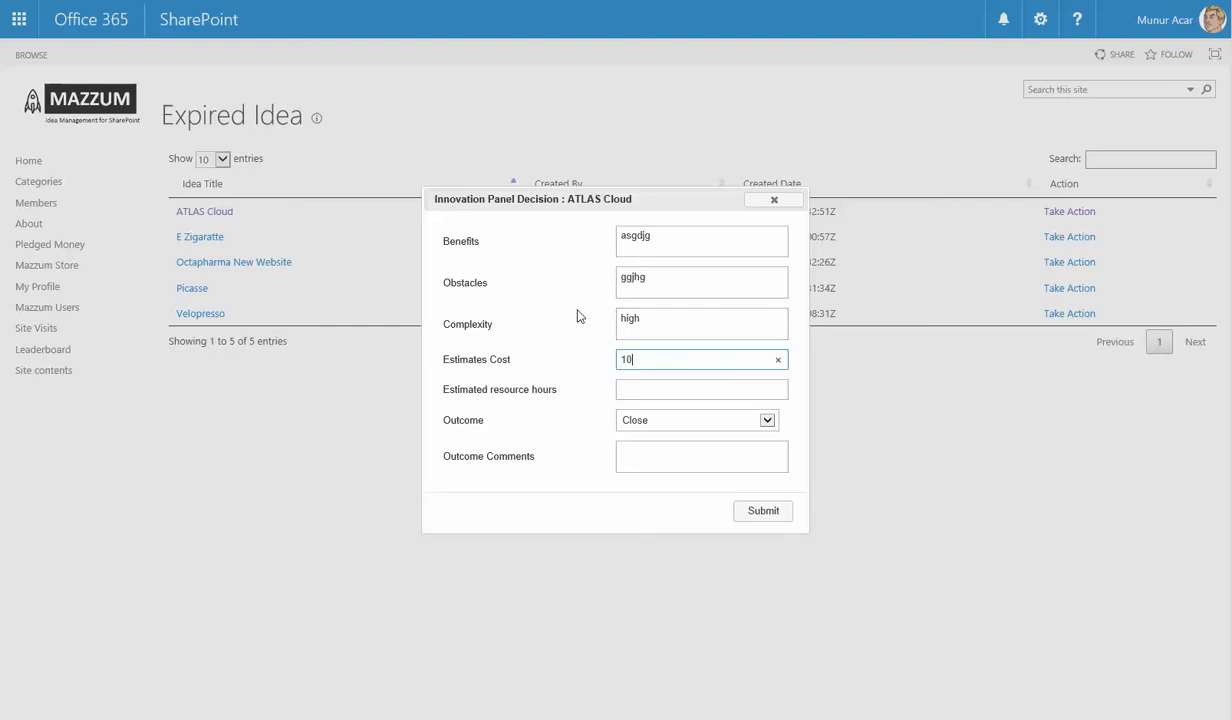
key("Tab")
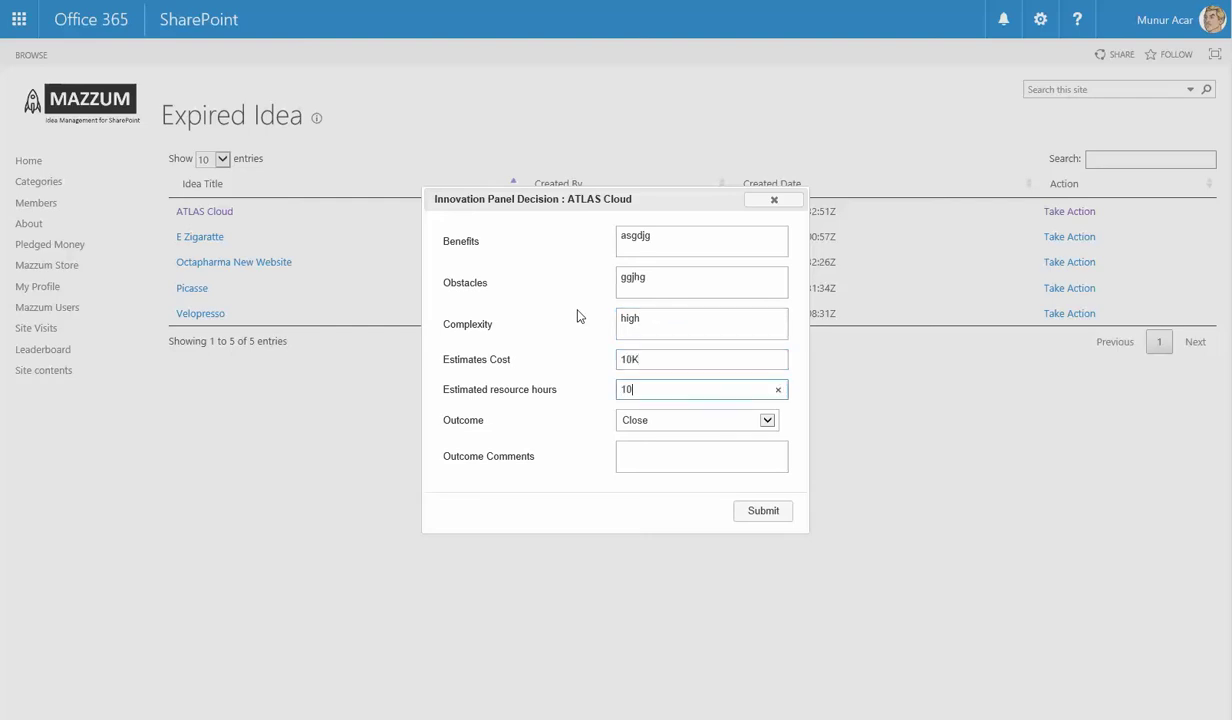
key("Tab")
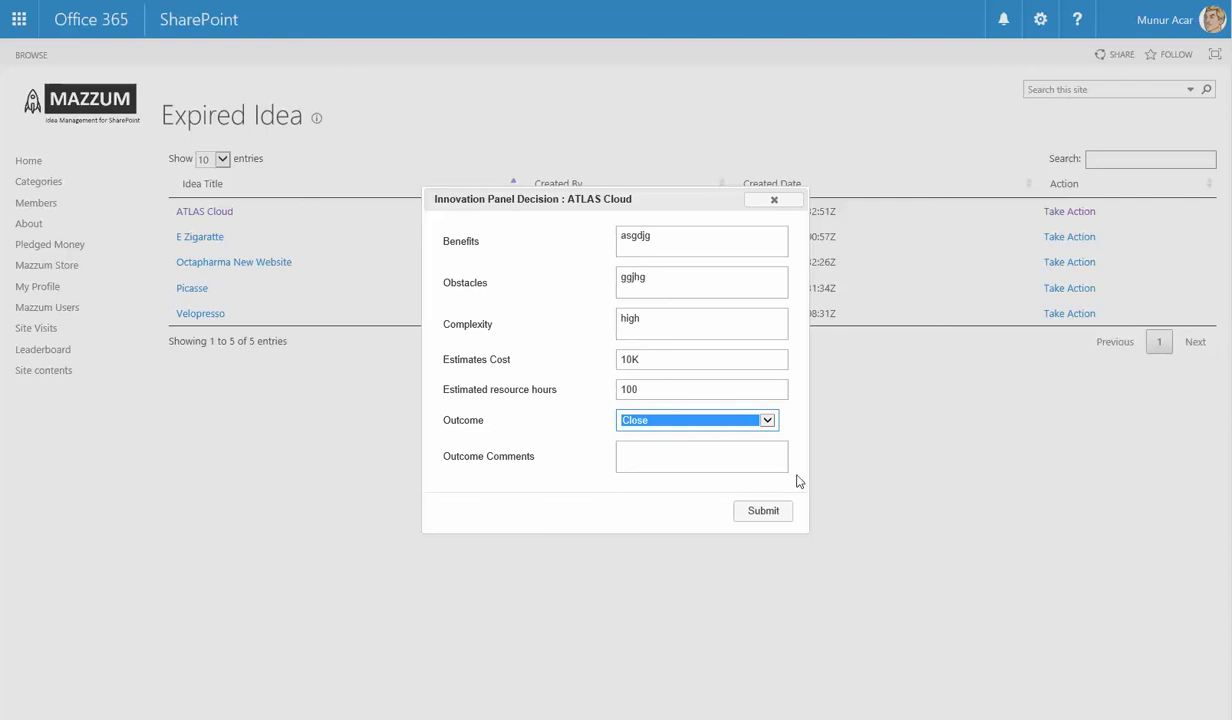
Step: Set the ATLAS Cloud decision's outcome to Implement with the comment sdasdasd, submit it and acknowledge the message
left_click(768, 421)
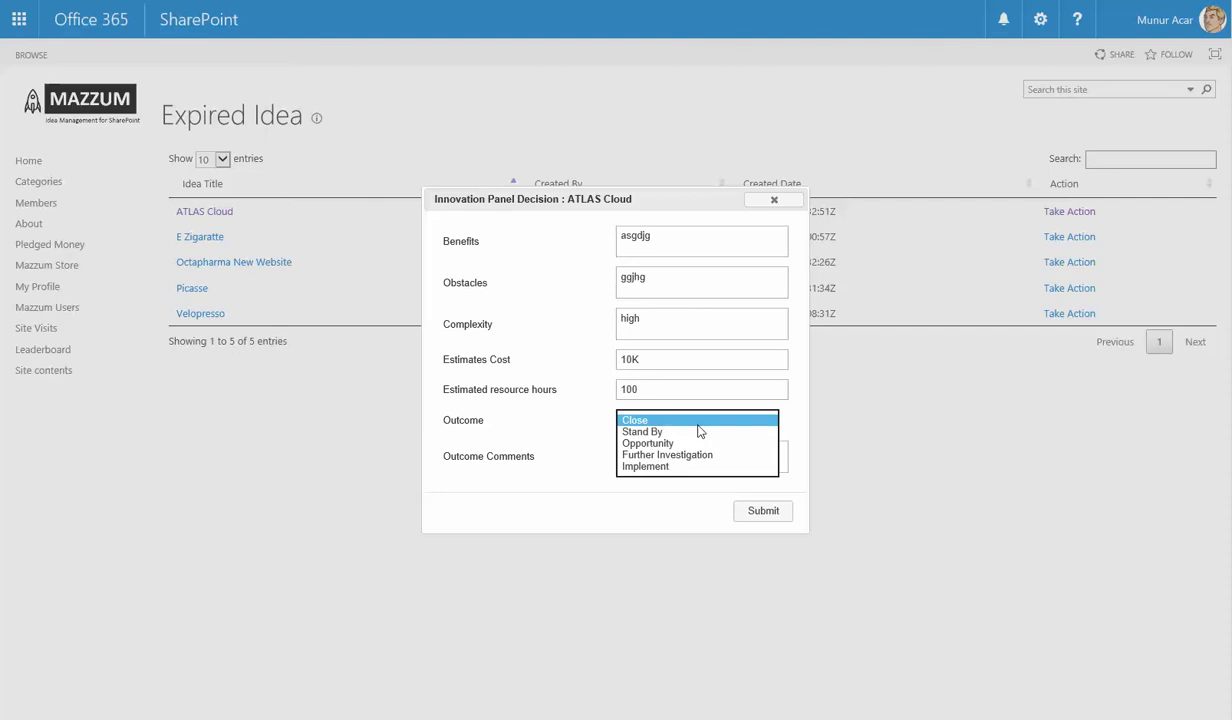
left_click(652, 466)
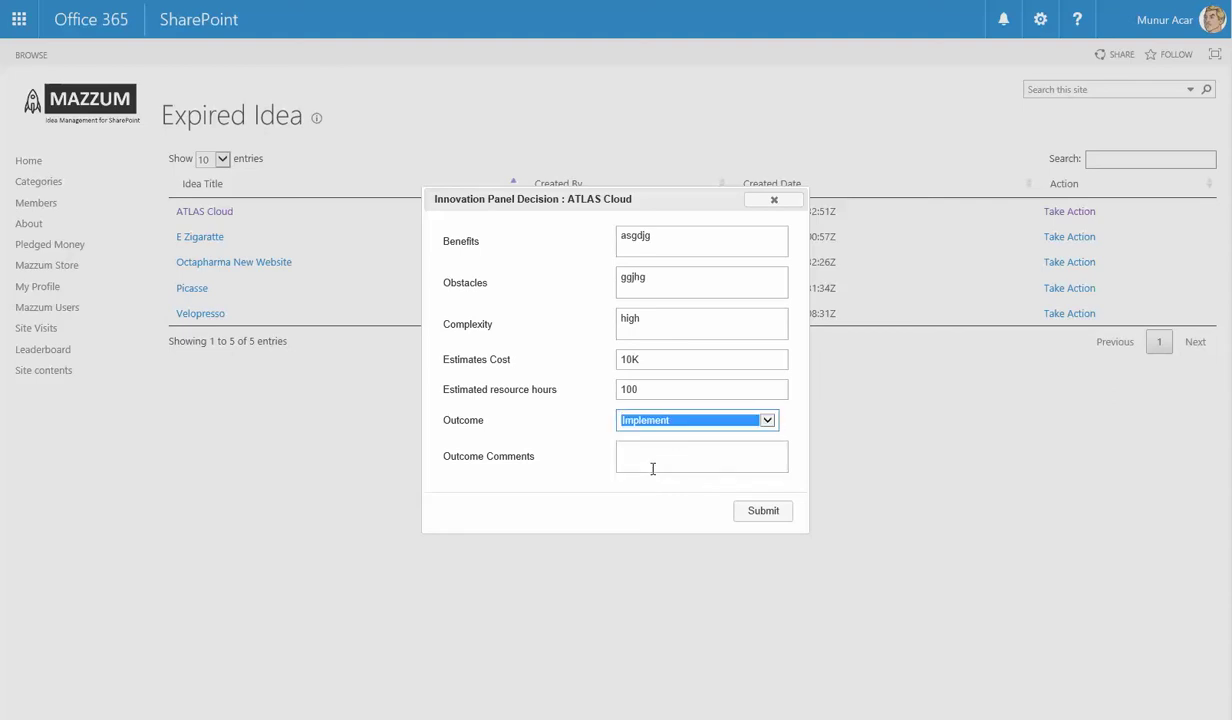
left_click(661, 461)
type("sdasdasd")
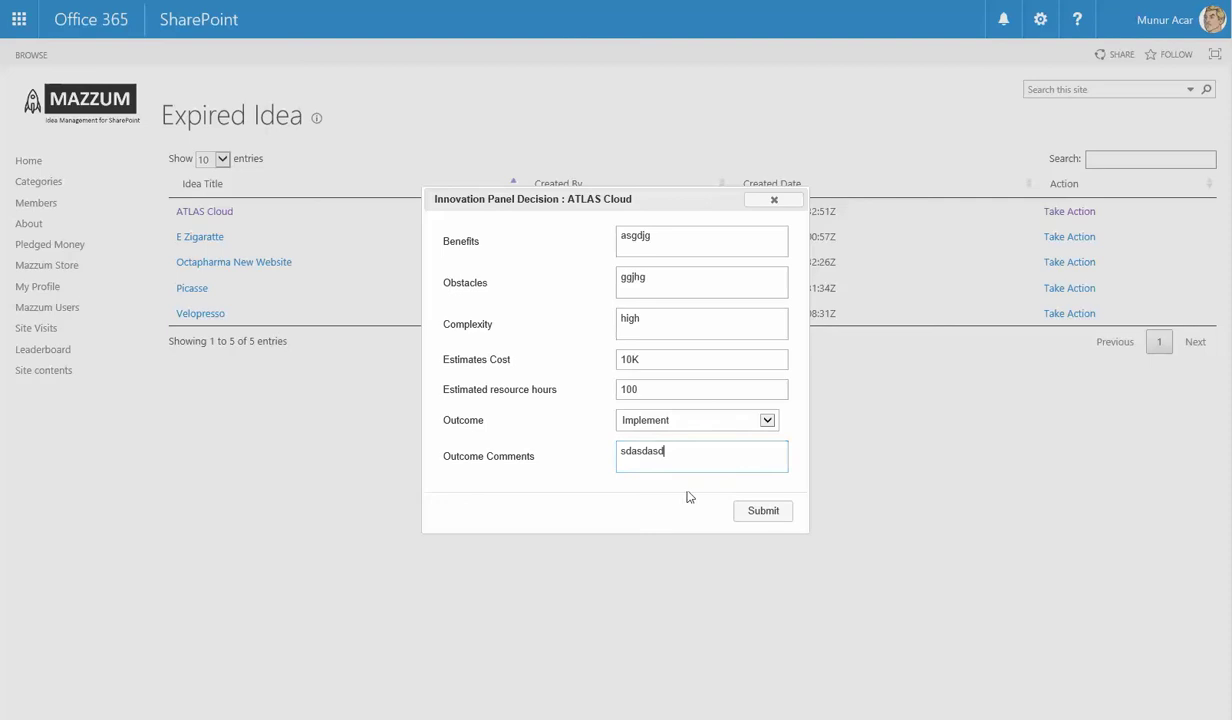
left_click(766, 513)
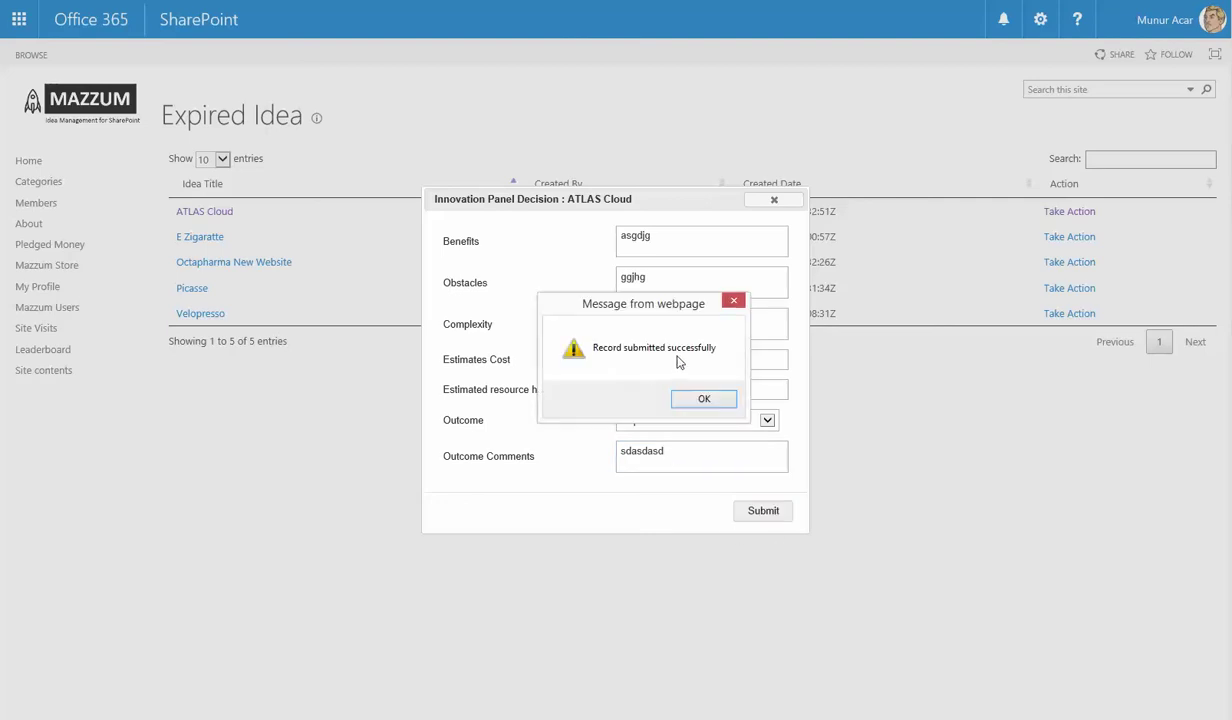
left_click(704, 399)
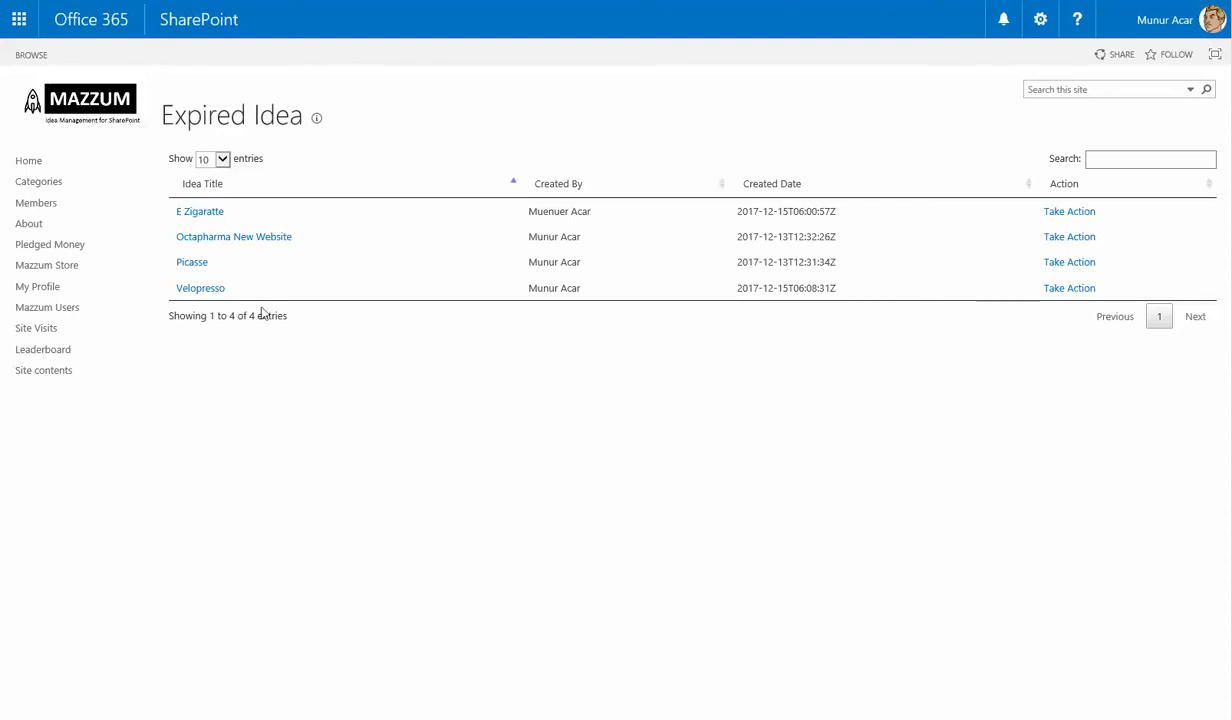
Step: Return to the home page, show the idea discussions by status and expand the Implement group
left_click(92, 118)
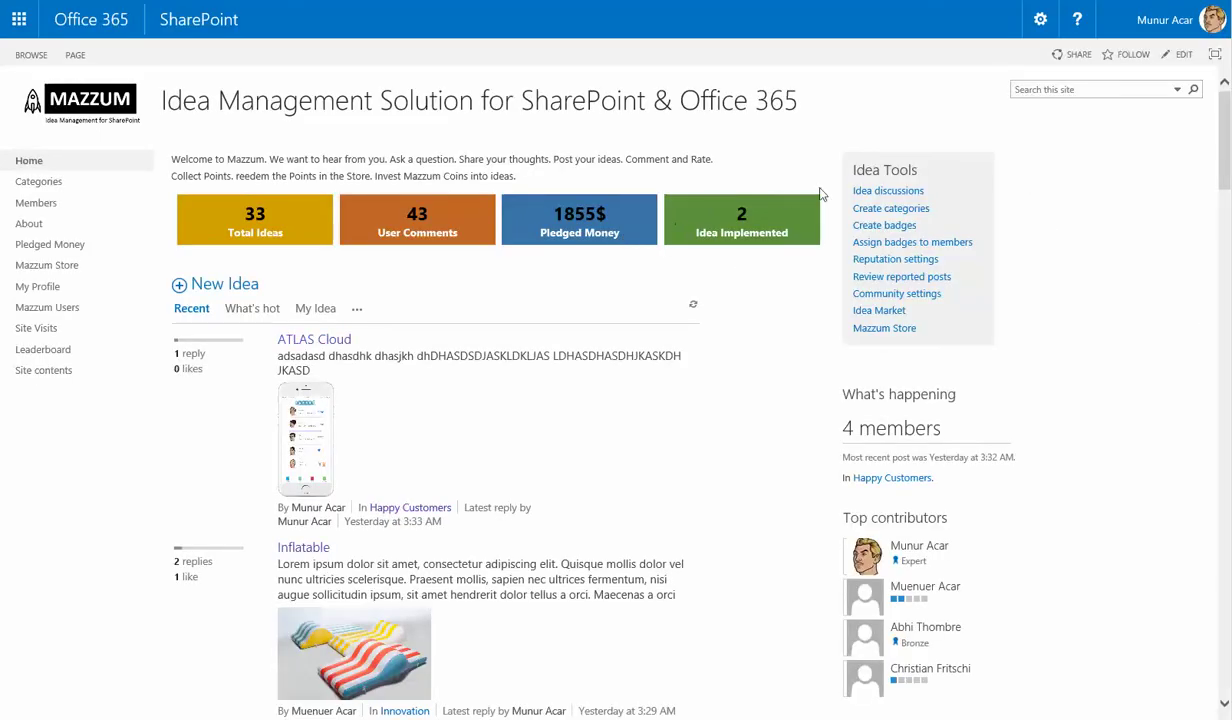
left_click(884, 192)
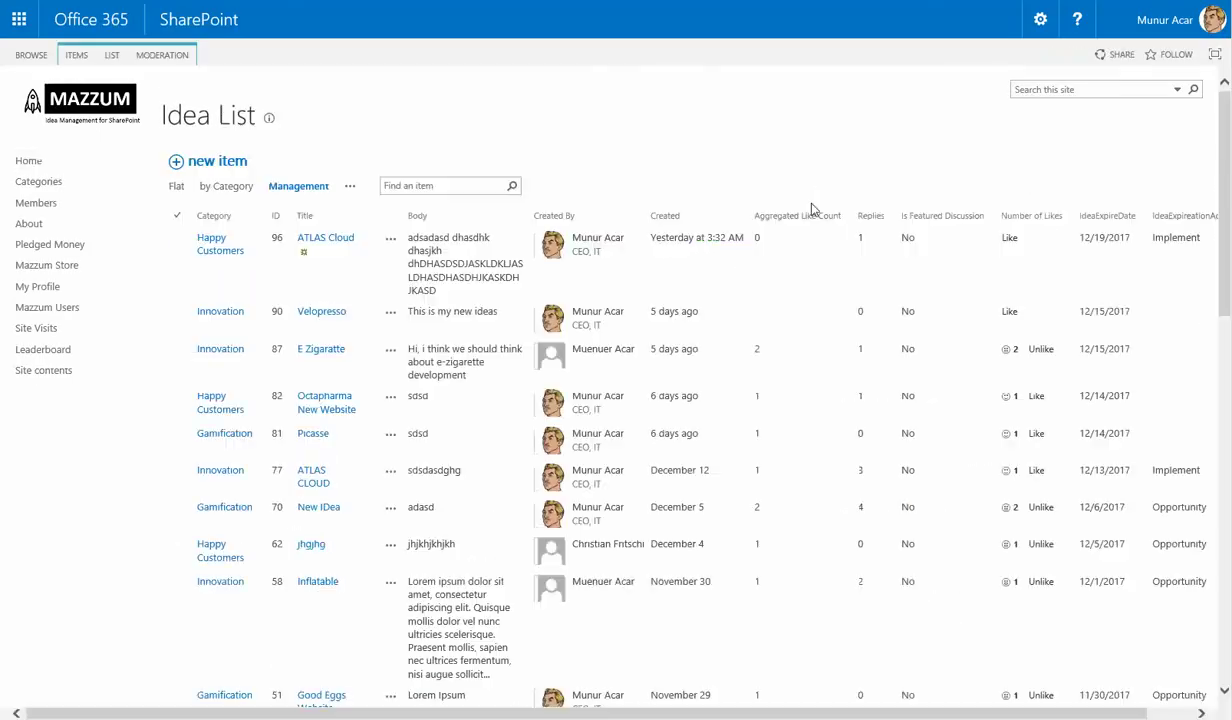
left_click(350, 187)
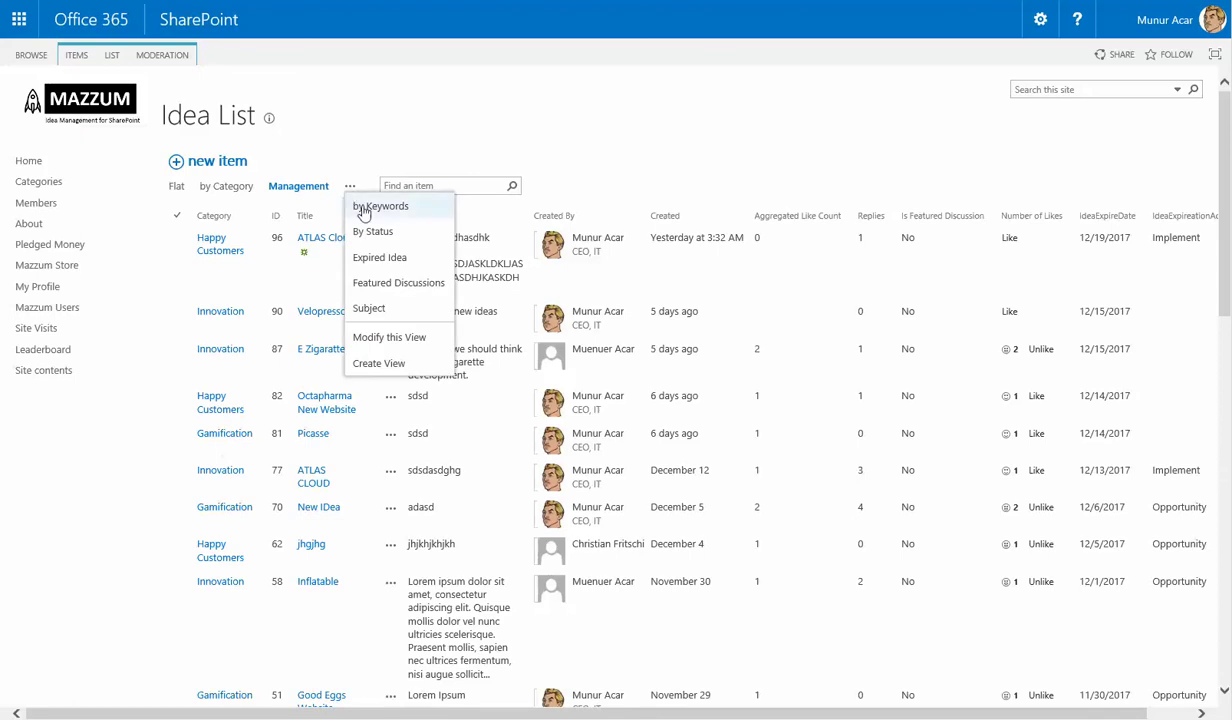
left_click(407, 244)
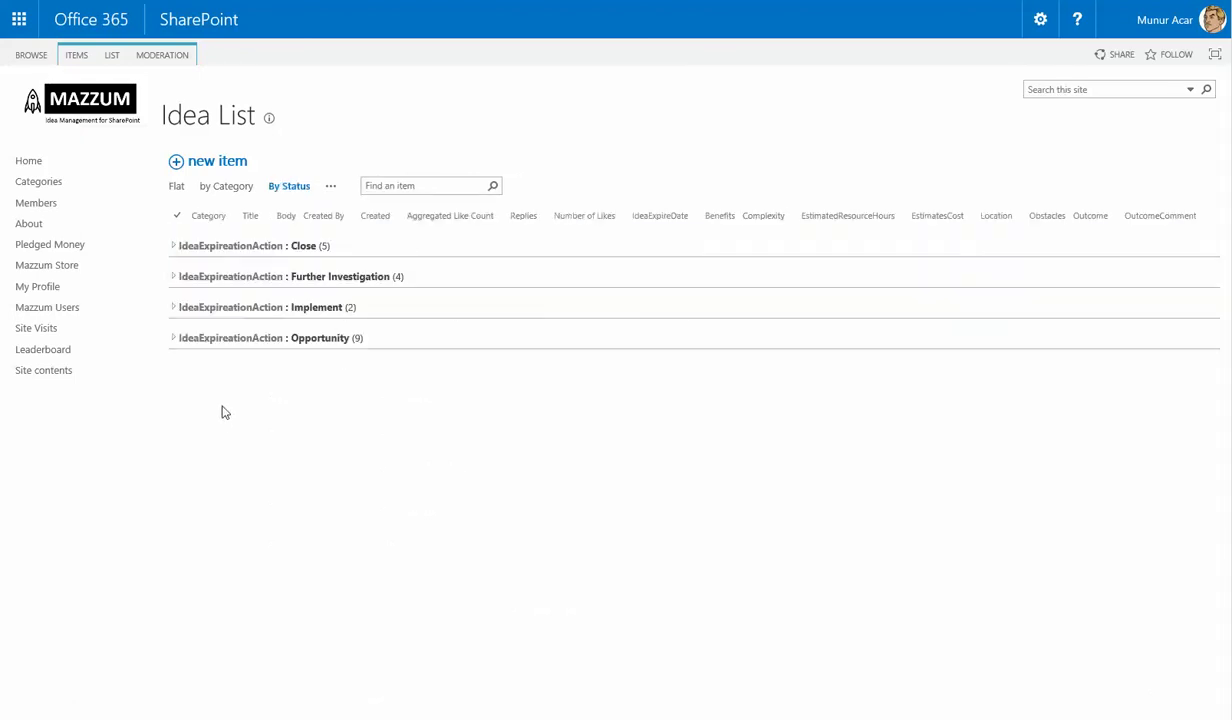
left_click(174, 308)
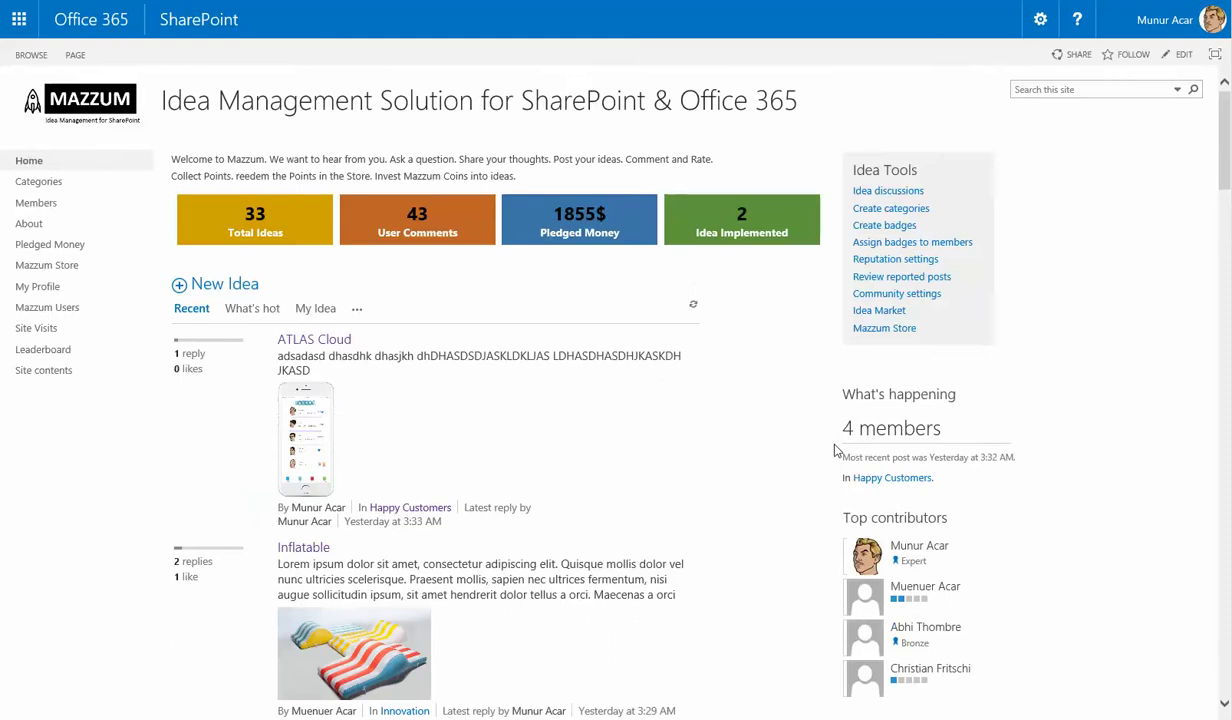
Step: Check the available coins under My Mazzum Coins on the home page and look through the pledged money list
scroll(751, 473, "down", 5)
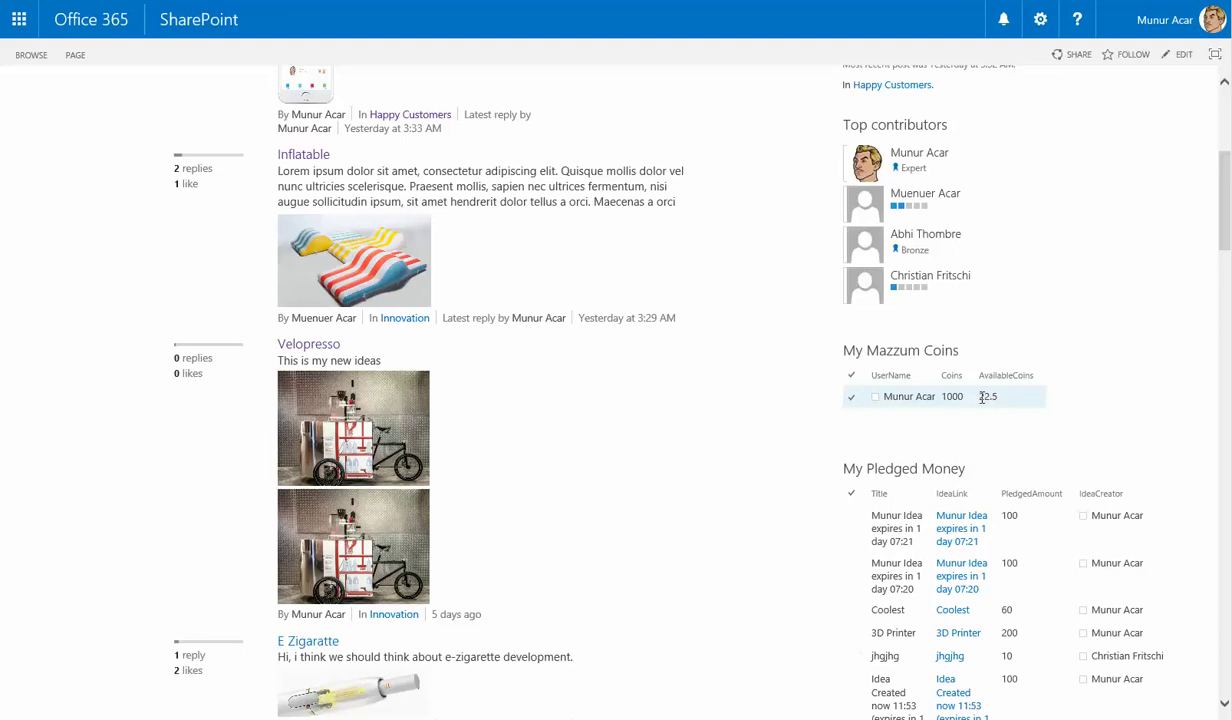
left_click_drag(981, 397, 1006, 401)
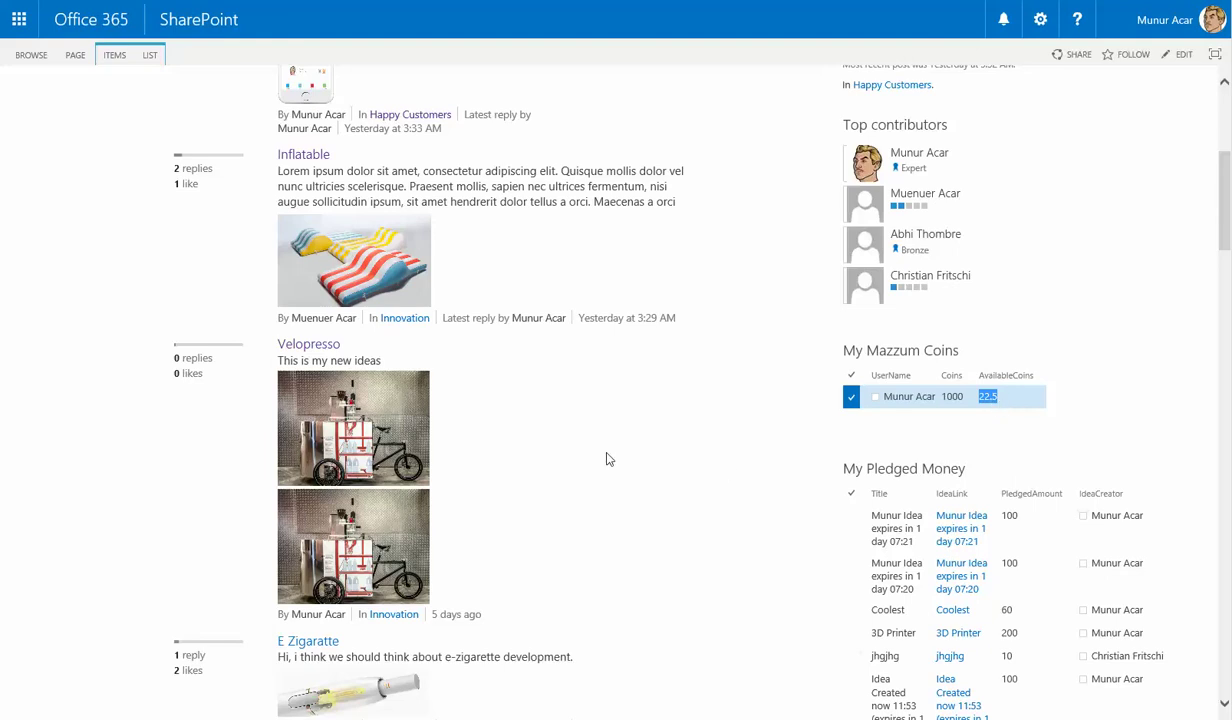
scroll(685, 473, "down", 4)
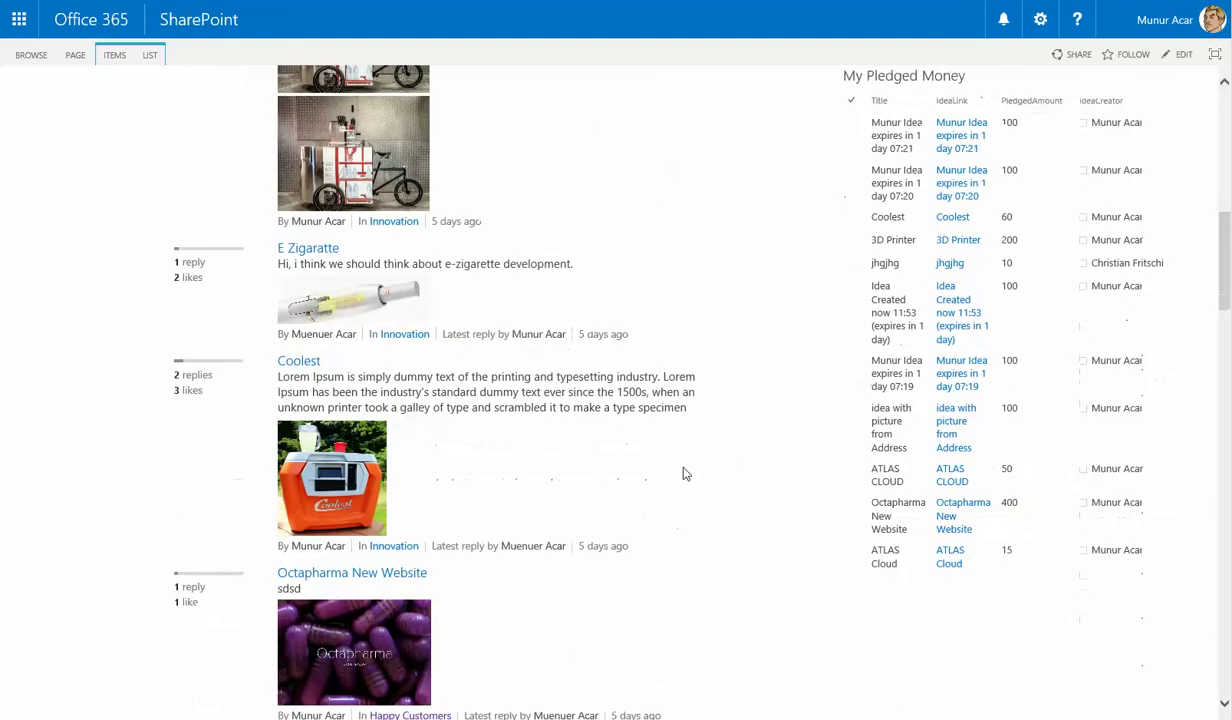
scroll(685, 473, "down", 2)
scroll(686, 468, "up", 10)
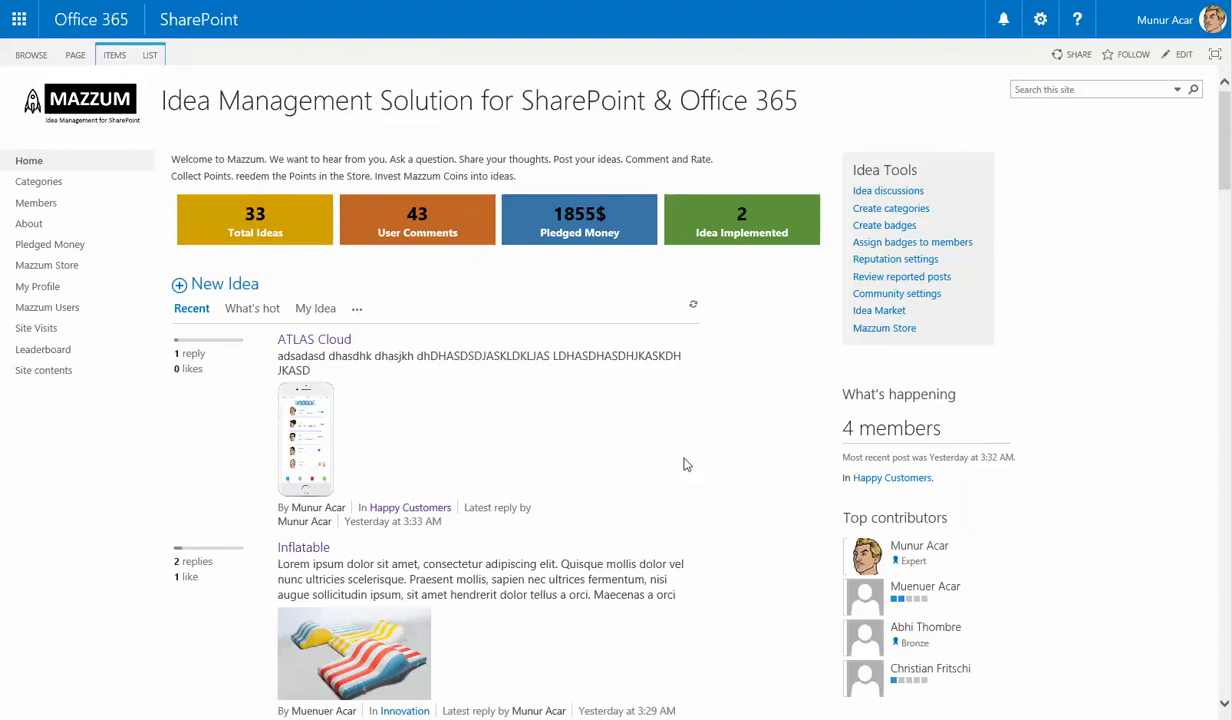